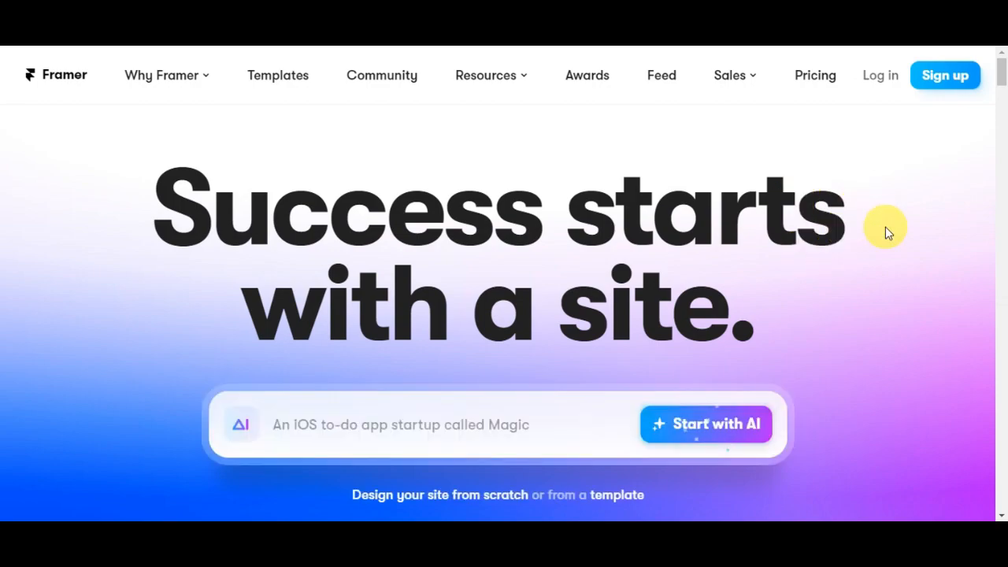
Examine the Framer homepage, from the AI prompt banner to the freeform canvas section
scroll(885, 227, down, 3)
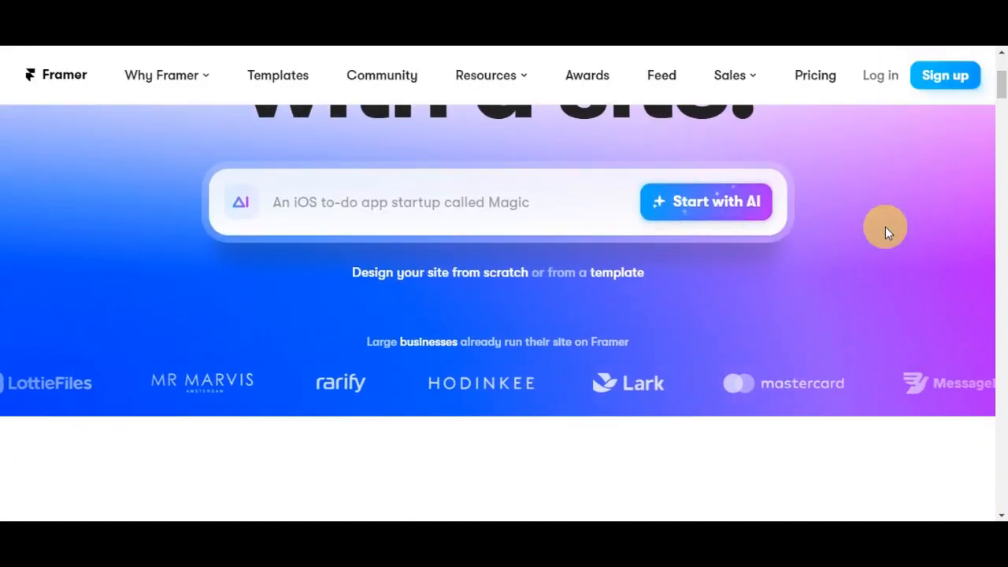
scroll(885, 227, down, 1)
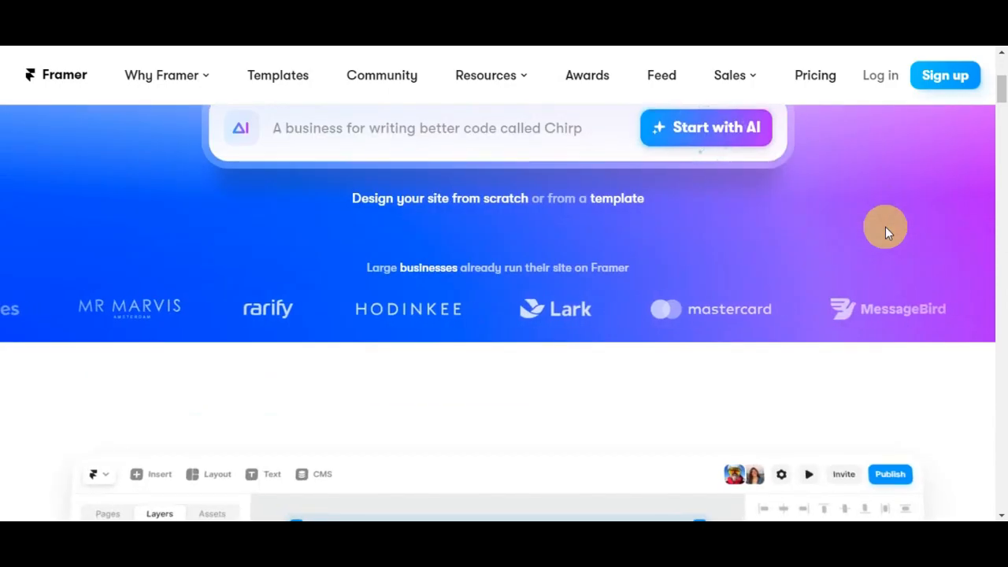
scroll(885, 227, down, 3)
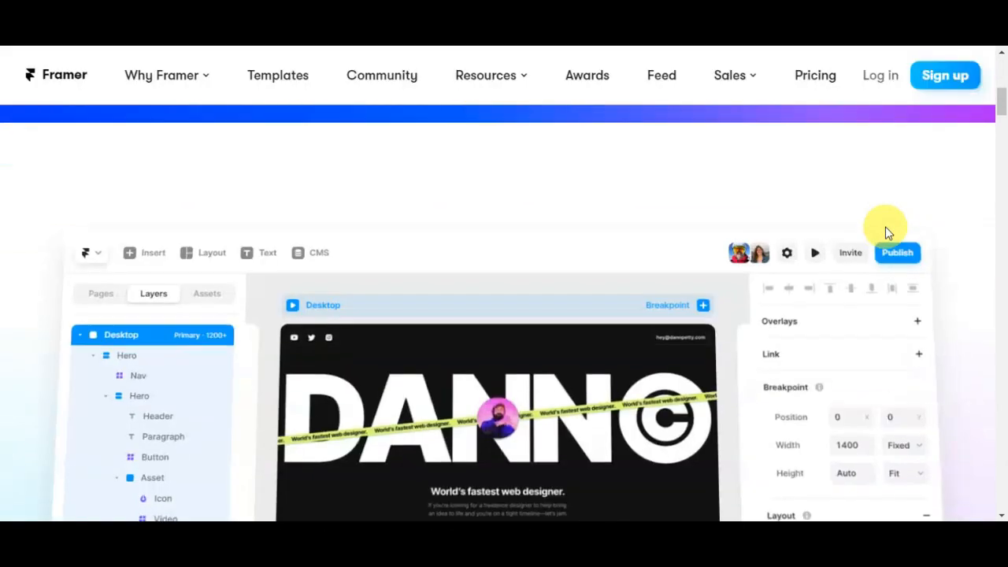
scroll(885, 233, down, 3)
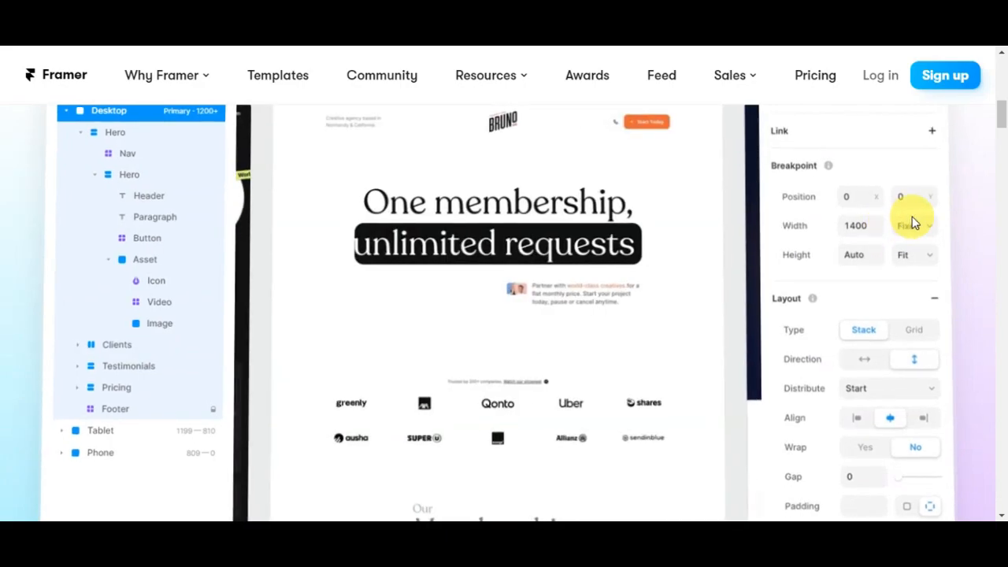
scroll(911, 220, down, 5)
scroll(912, 216, down, 3)
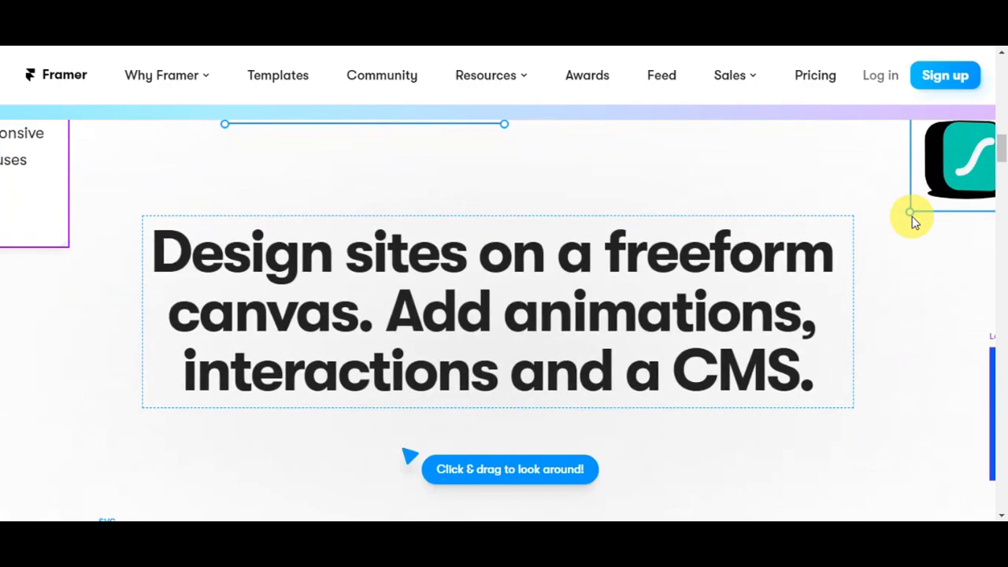
scroll(914, 222, down, 2)
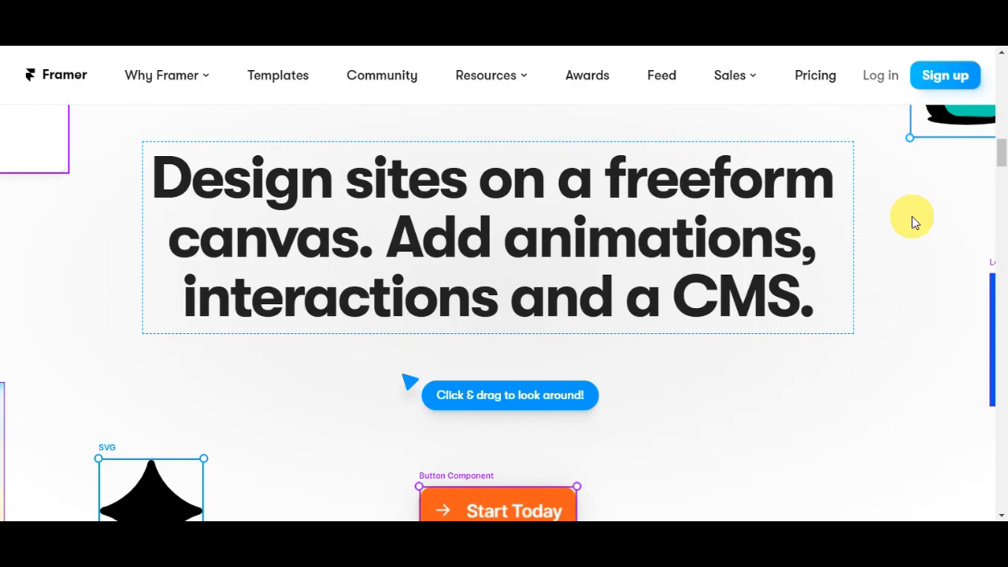
scroll(912, 222, down, 5)
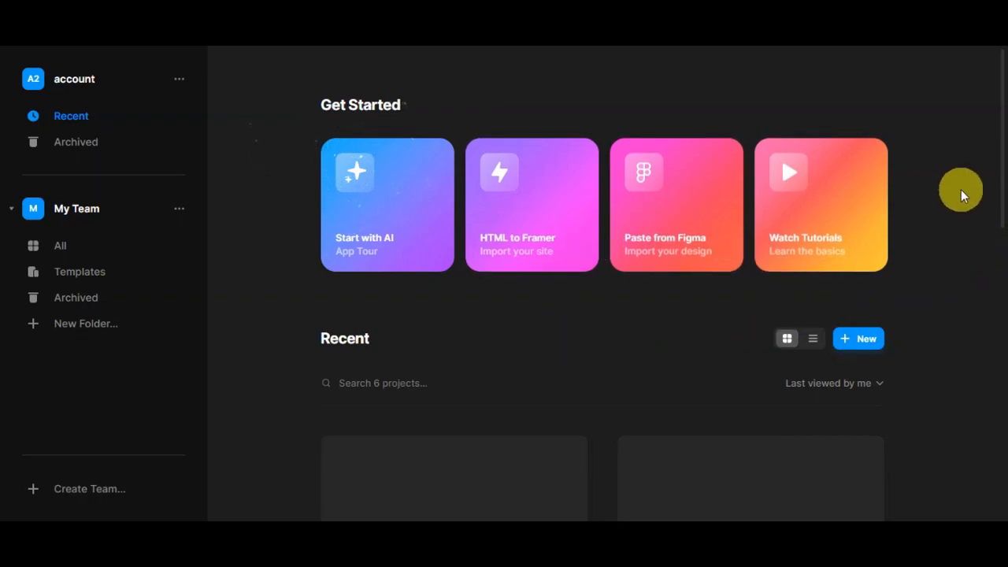
Look over the options available for the account and for My Team
click(180, 82)
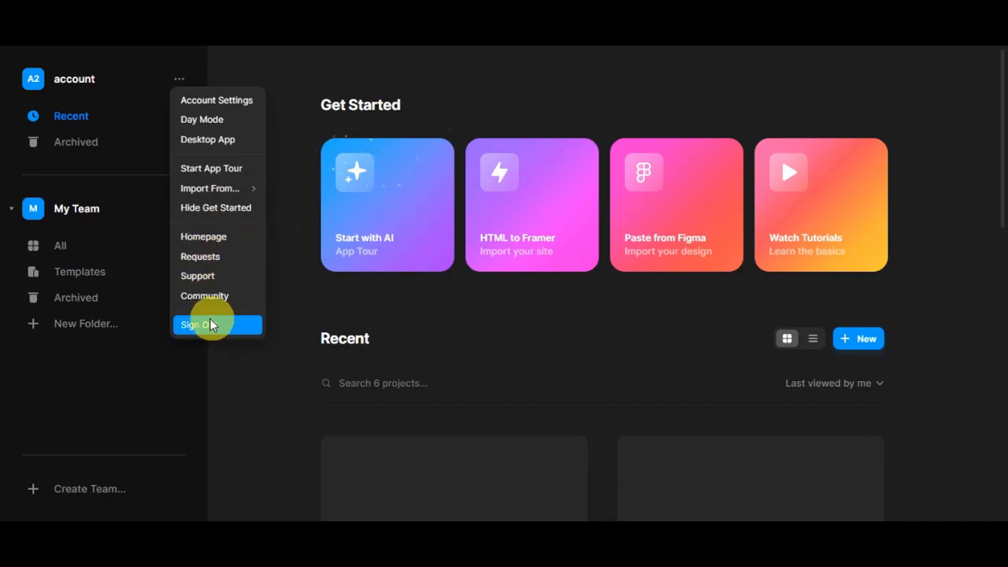
click(168, 386)
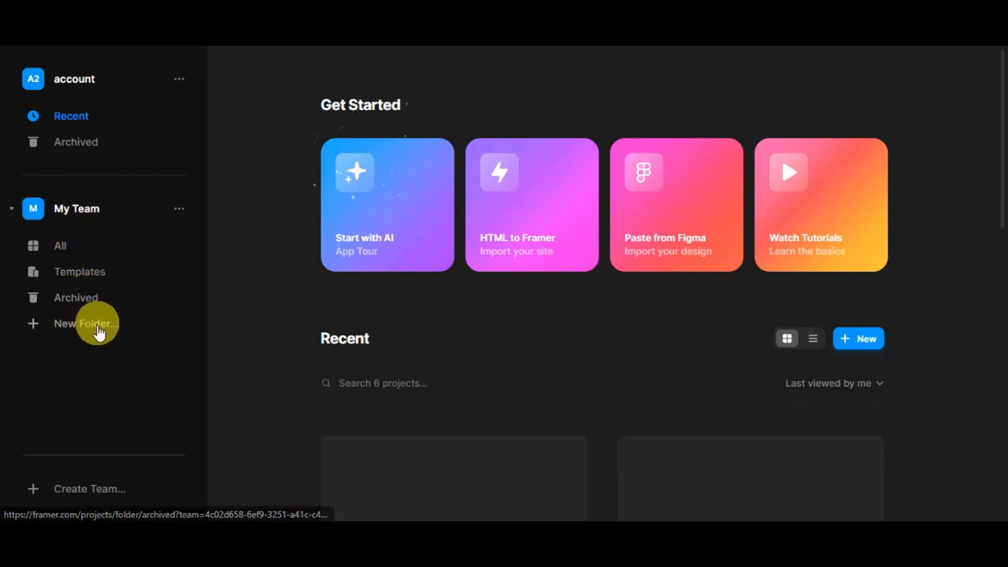
click(180, 211)
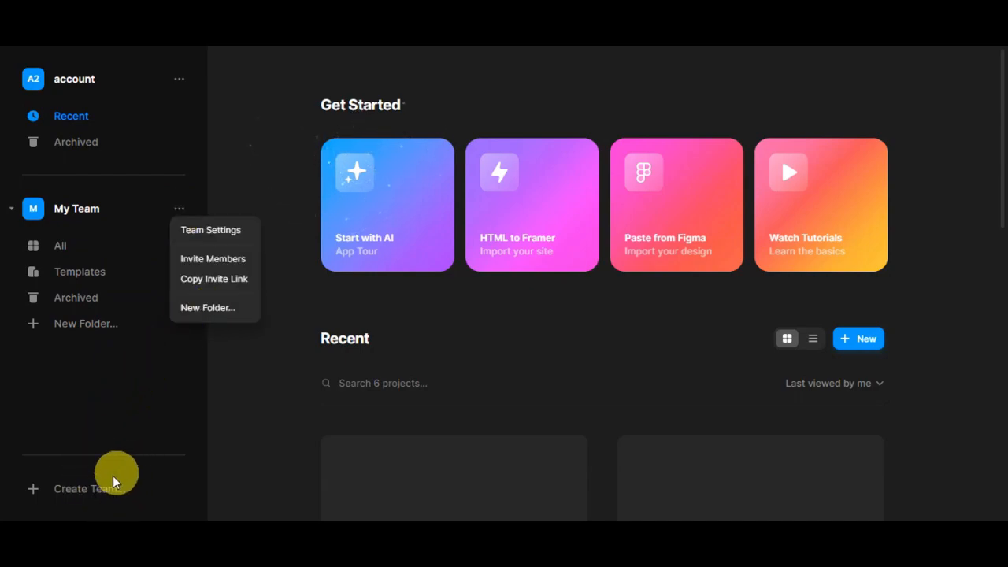
click(960, 288)
Examine the recent projects on the dashboard
scroll(960, 290, down, 2)
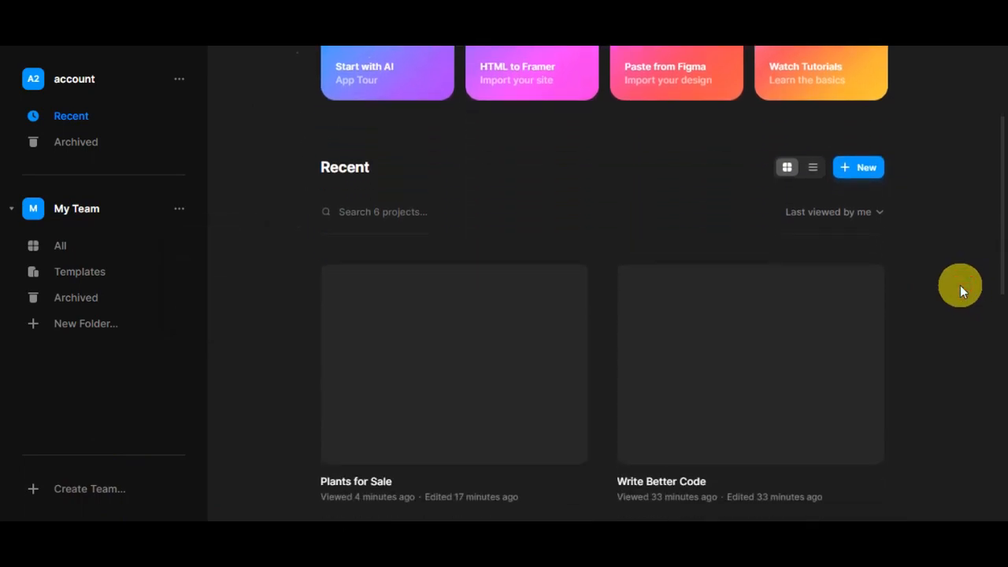
scroll(960, 285, down, 1)
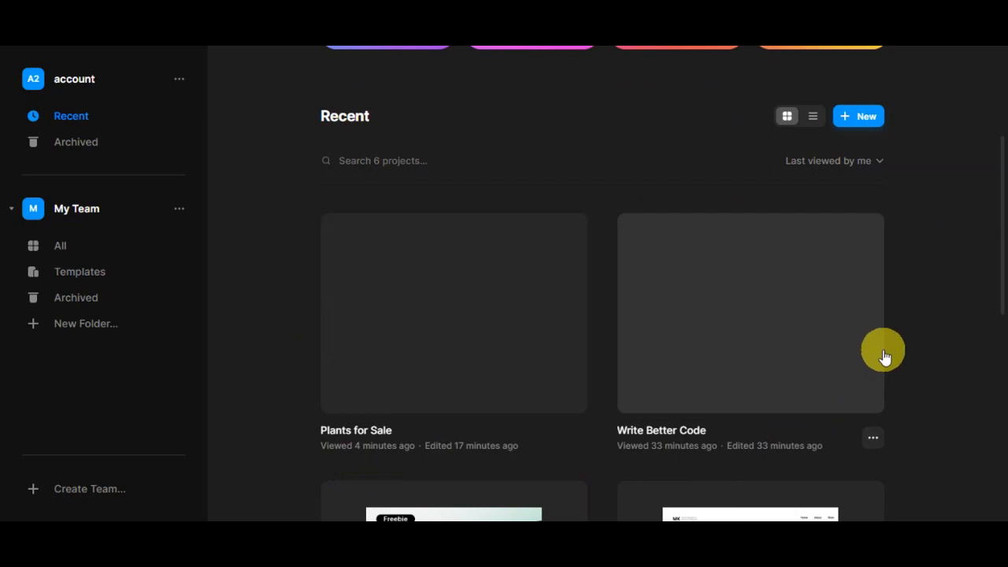
scroll(920, 326, down, 1)
scroll(920, 324, down, 3)
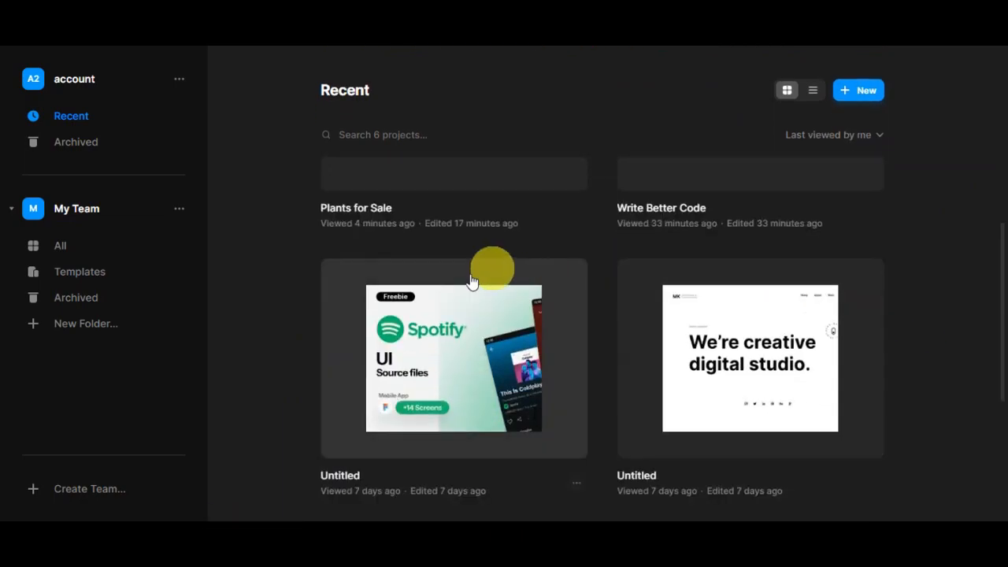
scroll(920, 329, down, 4)
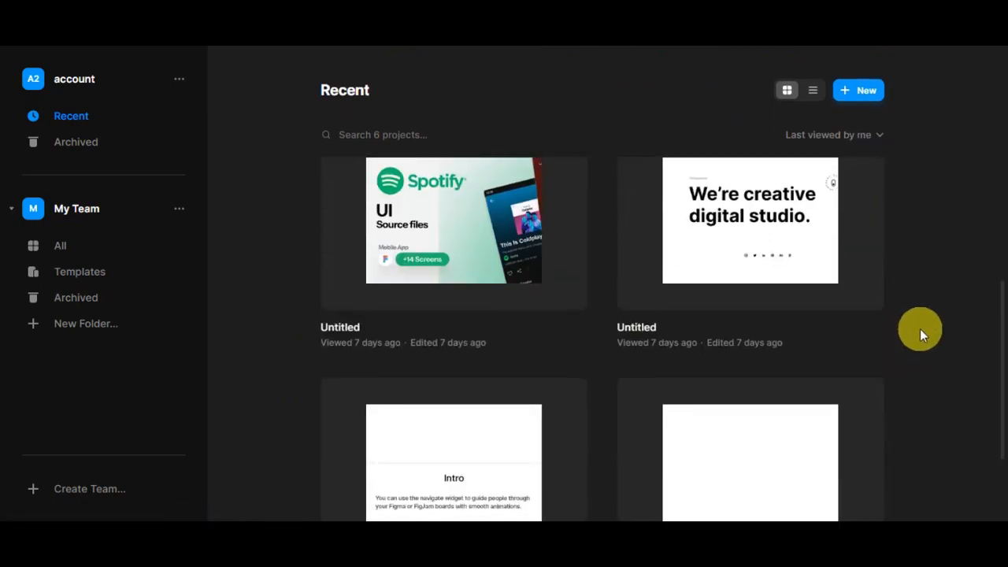
scroll(920, 328, down, 2)
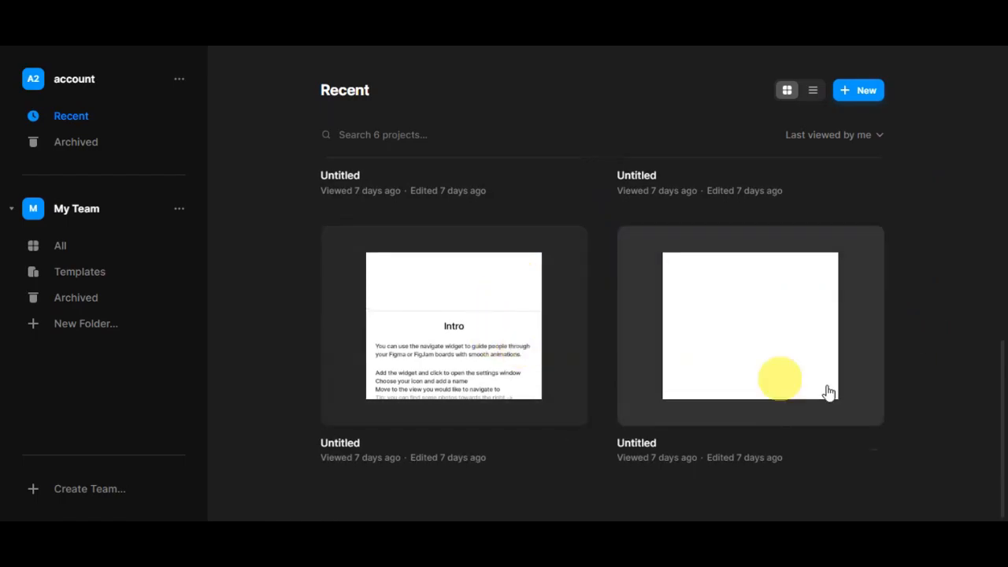
scroll(903, 362, up, 9)
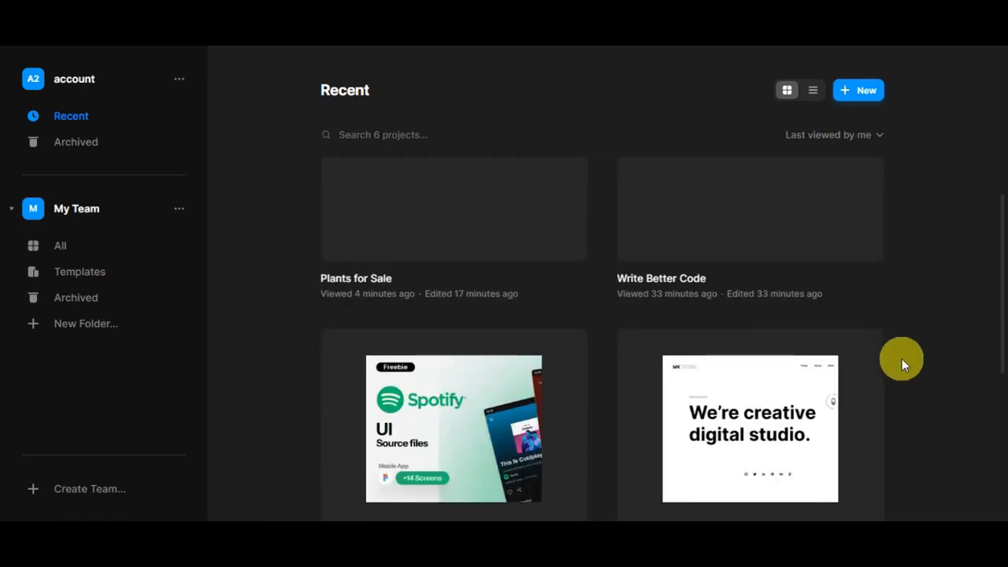
scroll(902, 363, up, 1)
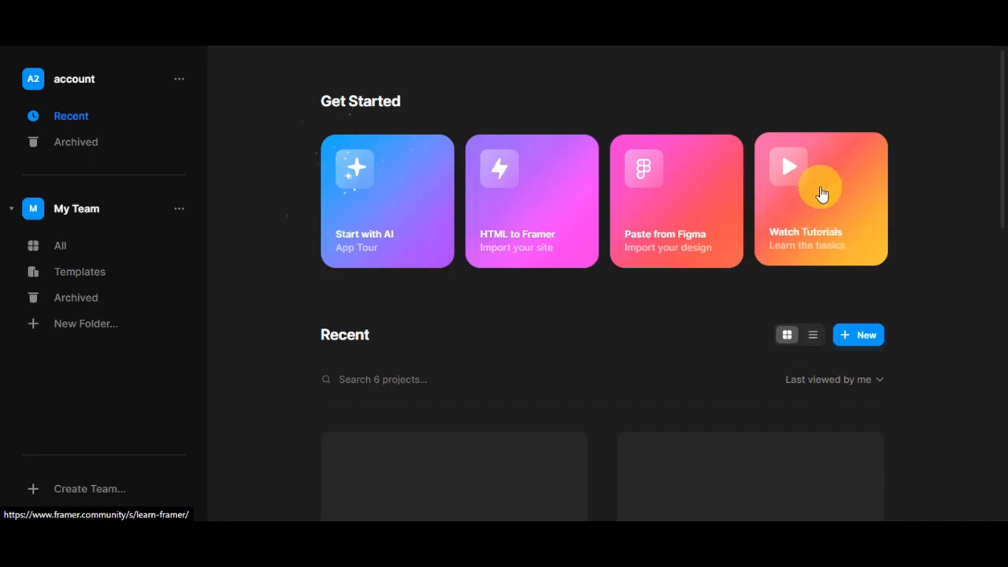
Start a new project with Start with AI and exit its app tour tutorial
click(399, 202)
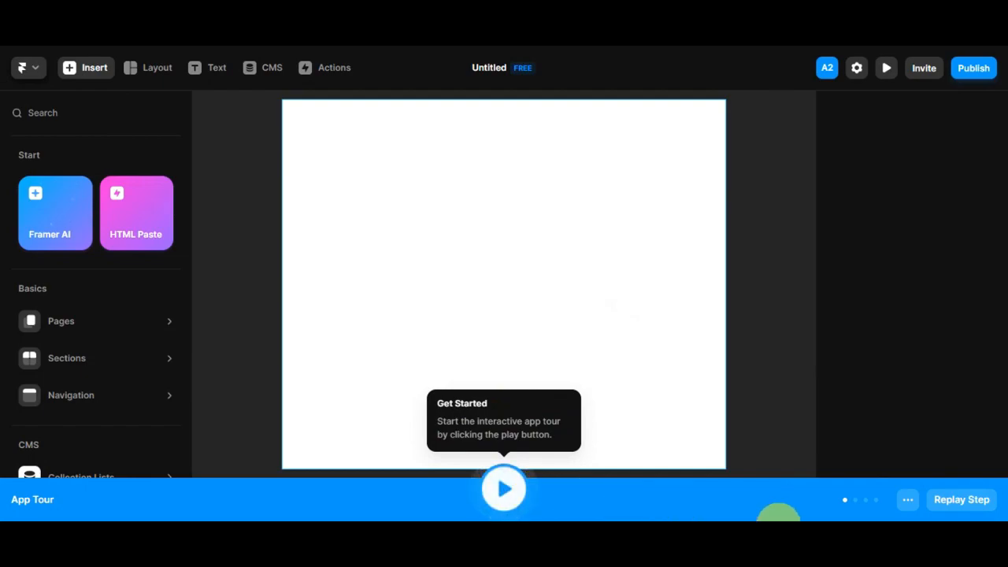
click(906, 504)
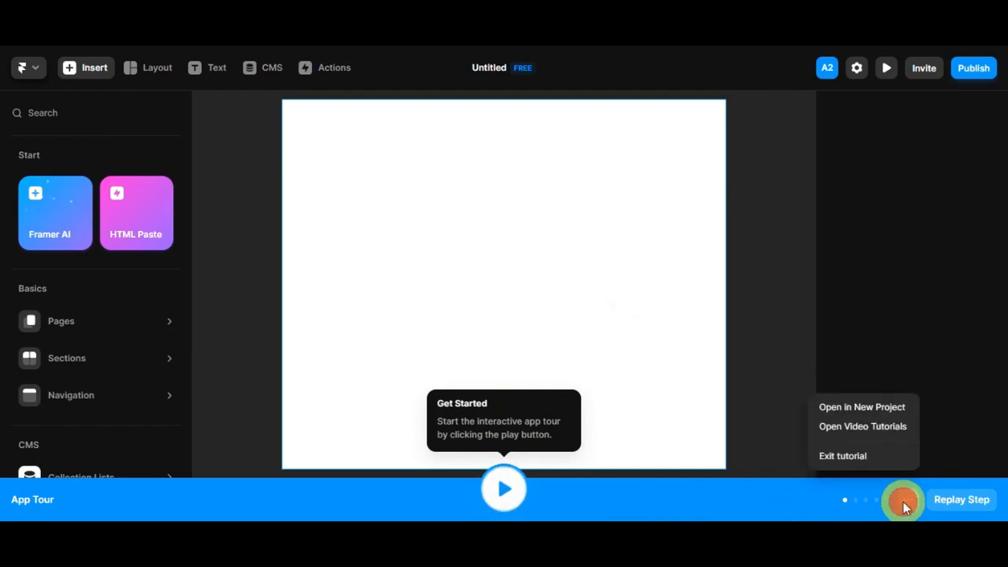
click(871, 459)
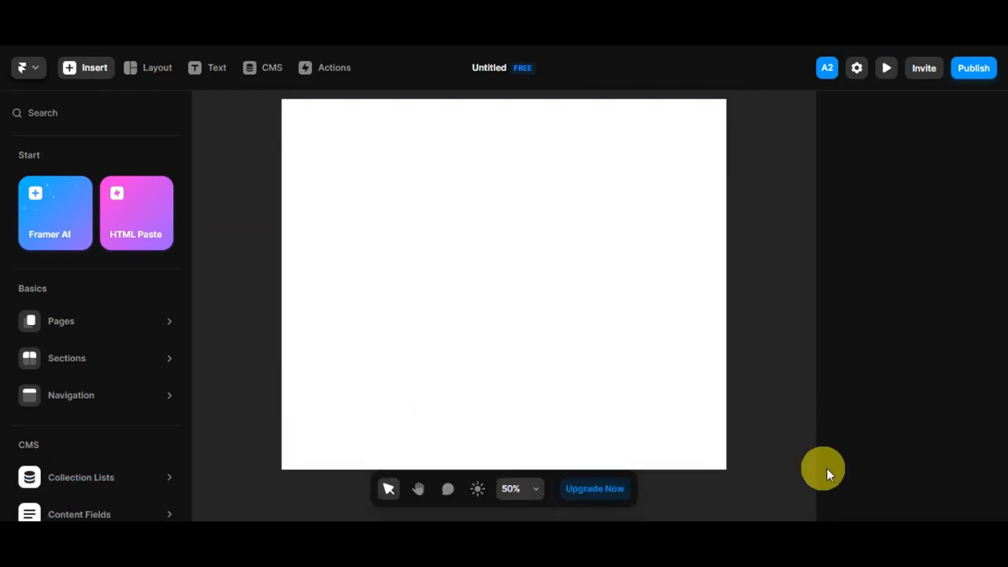
Open Framer AI and paste in a website design prompt with placeholders for website type, target audience and specific purpose or message
click(61, 320)
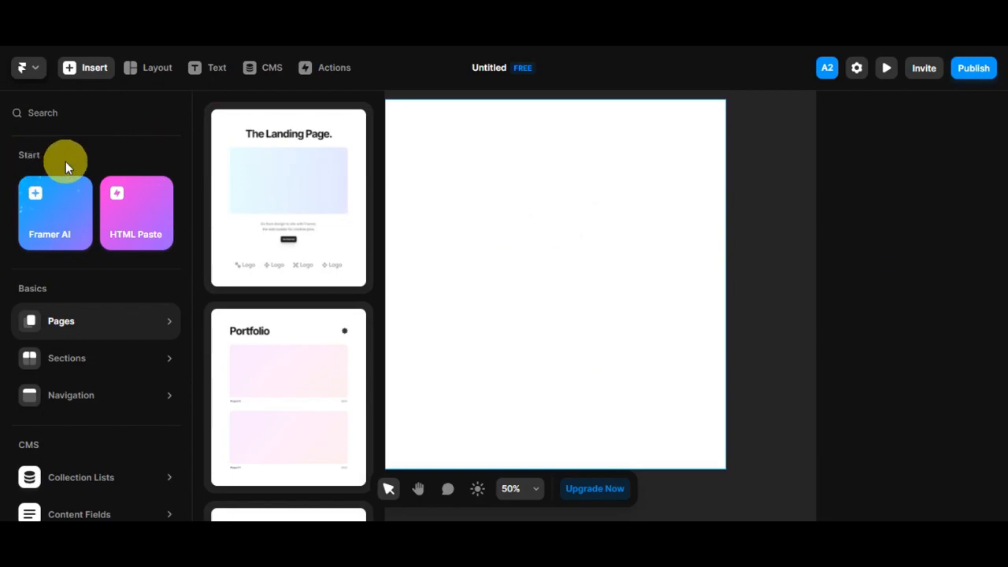
click(64, 223)
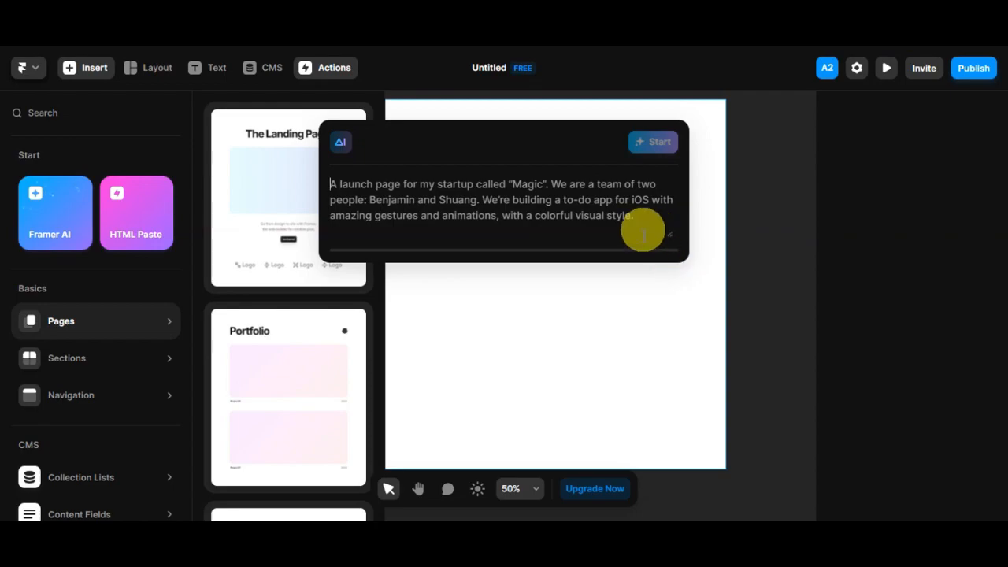
click(665, 235)
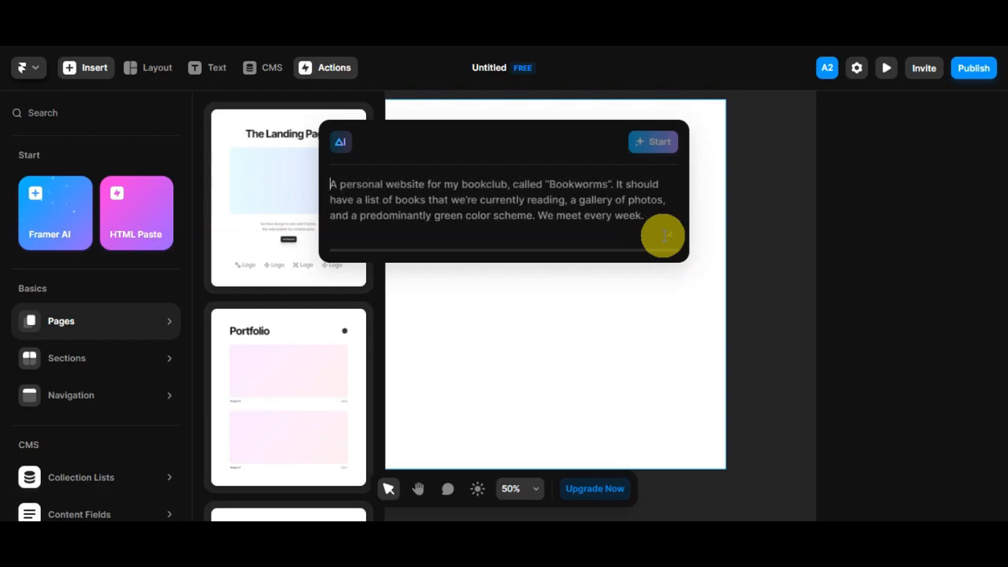
text(Design a [type of website] website tailored for [target audience], ensuring that the design effectively communicates their [specific purpose or message])
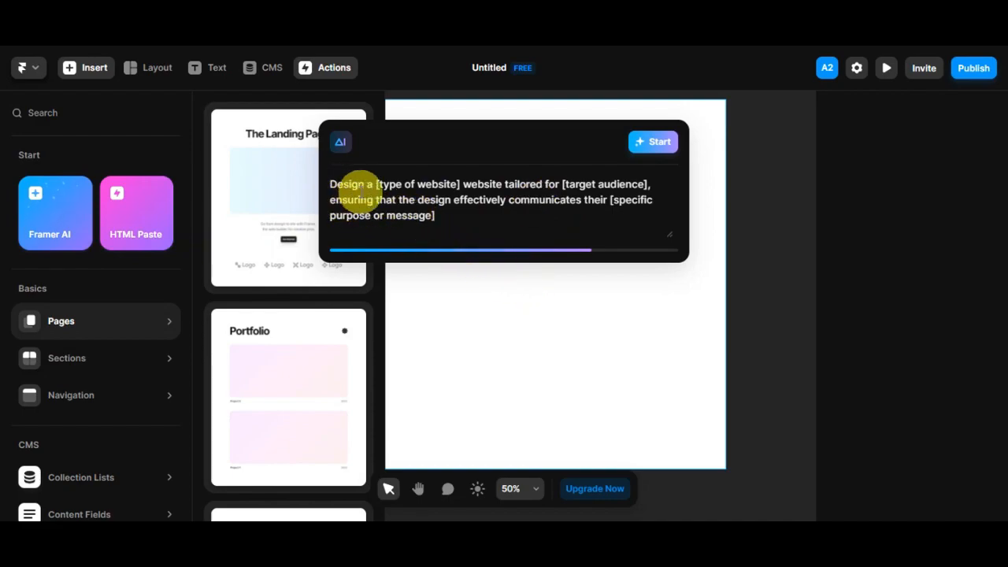
Replace the prompt's placeholders with "pet shop", "animal enthusiasts" and "warmth and variety of our pet offerings"
triple_click(376, 183)
click(397, 181)
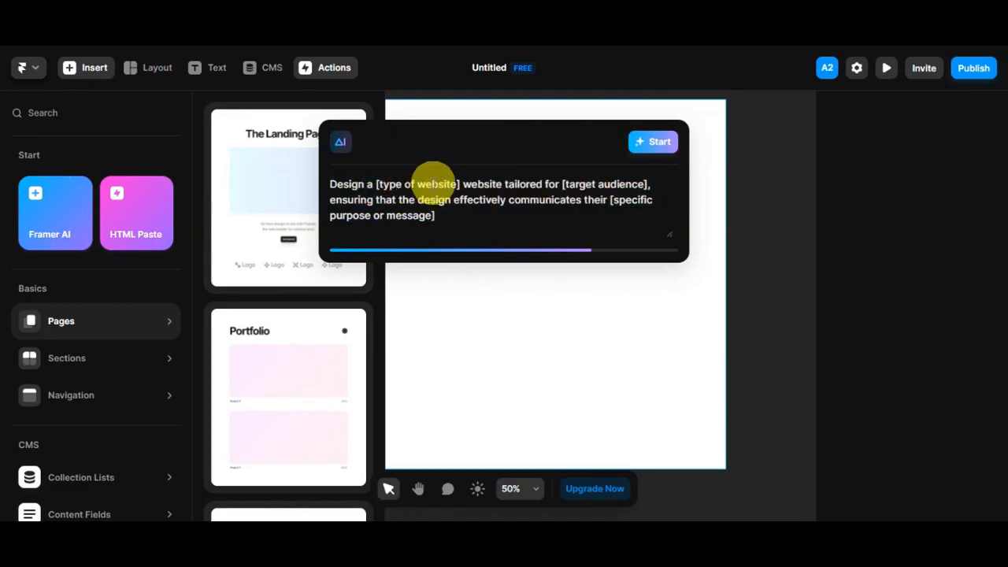
drag(378, 184, 463, 177)
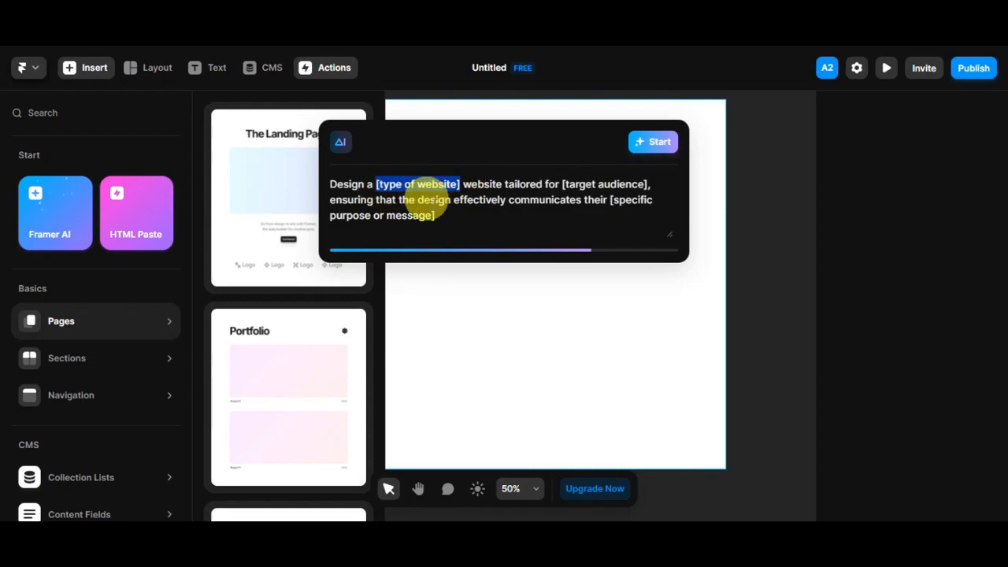
drag(561, 183, 645, 184)
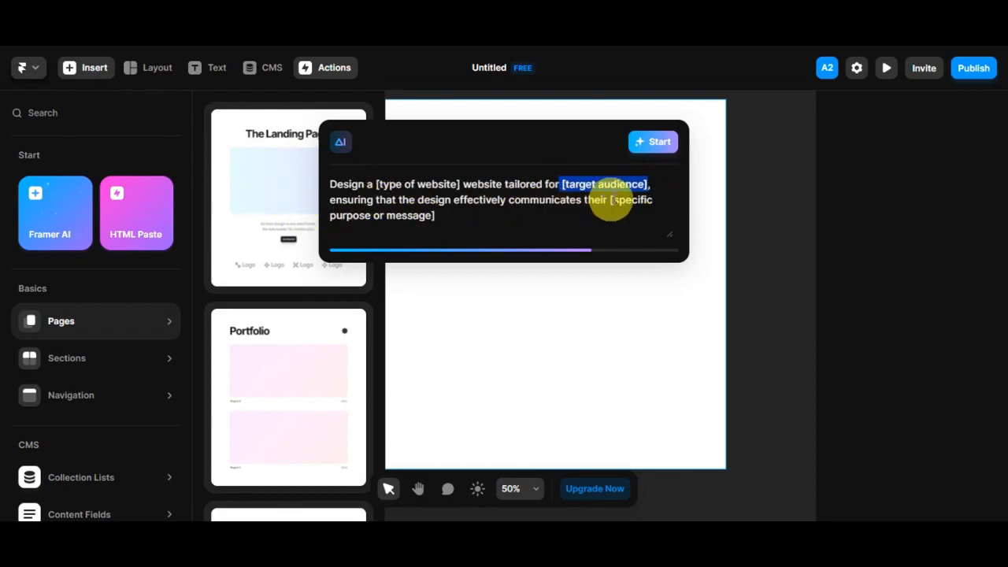
drag(612, 203, 586, 216)
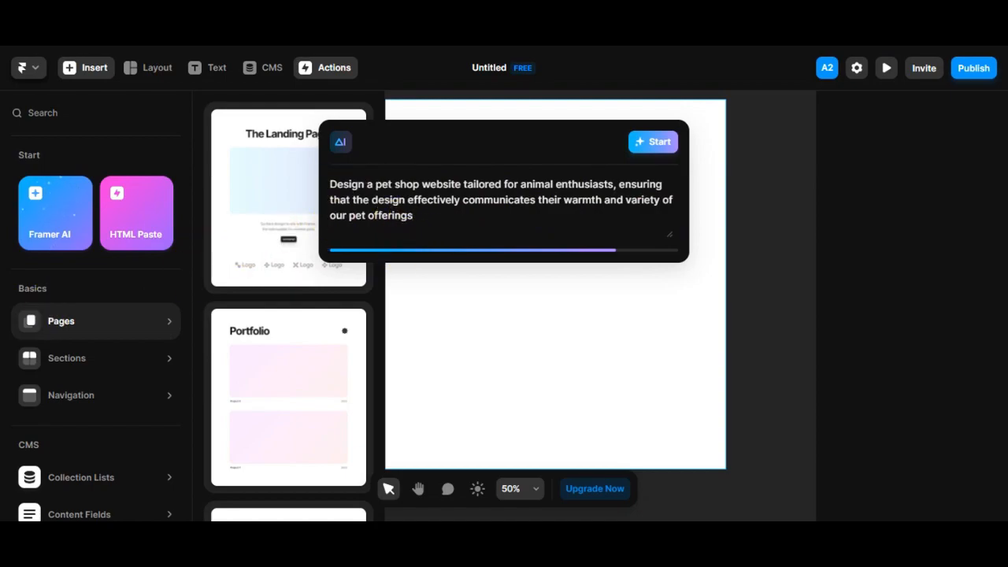
Generate the pet shop website from the prompt and decline publishing it to the free AI domain
click(653, 144)
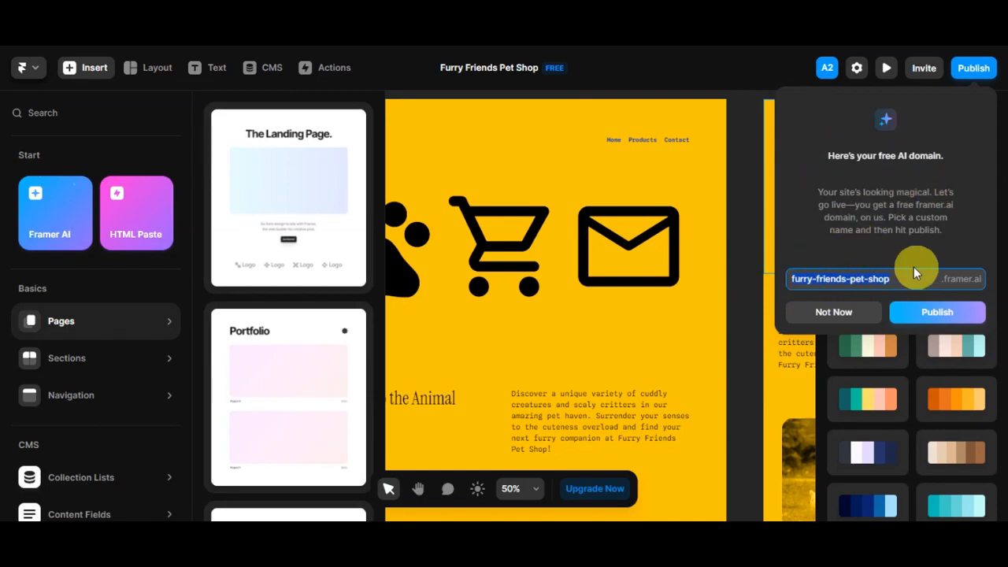
click(856, 314)
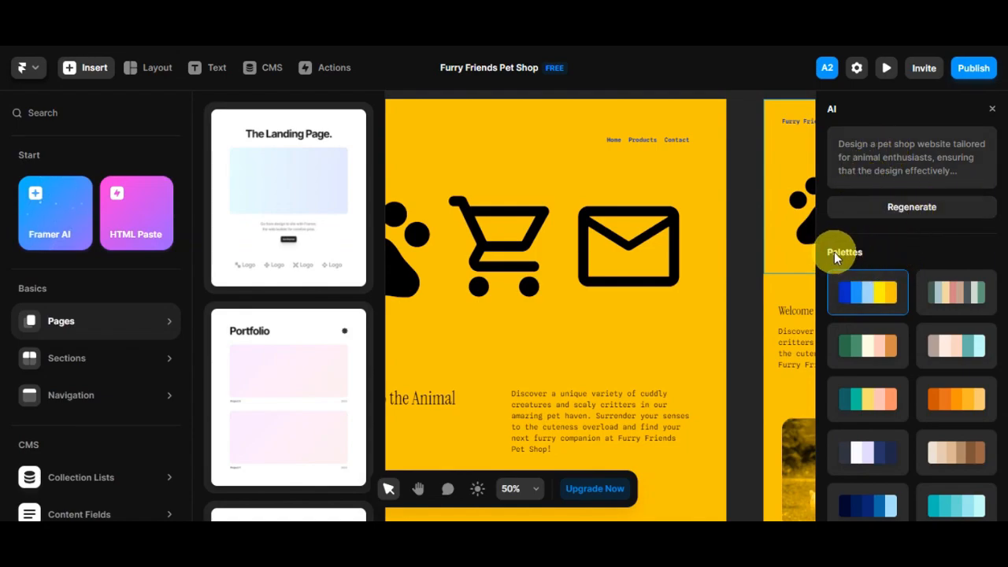
Try the beige-and-brown color palette on the generated pet shop site
scroll(953, 252, down, 2)
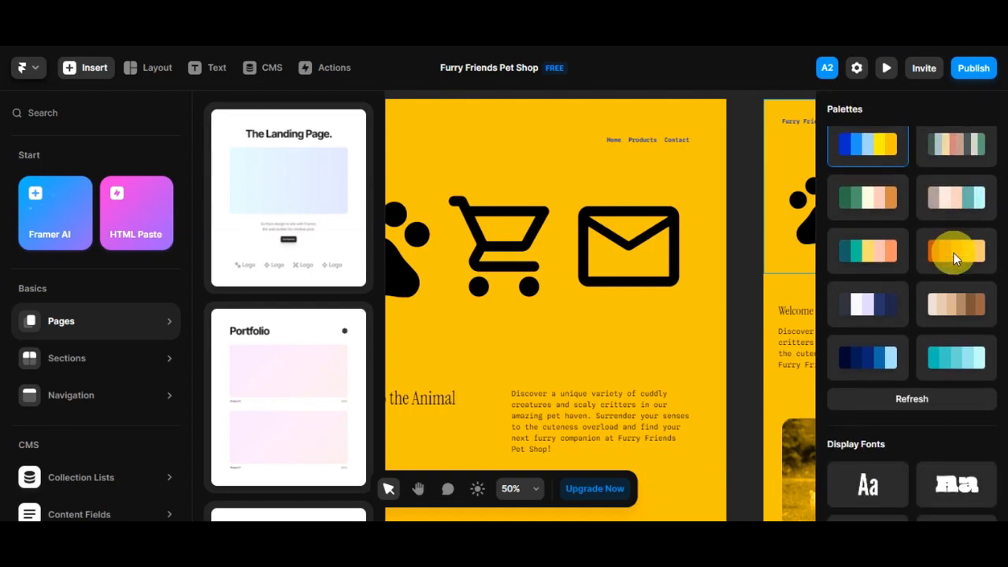
scroll(935, 221, up, 1)
scroll(935, 221, up, 1)
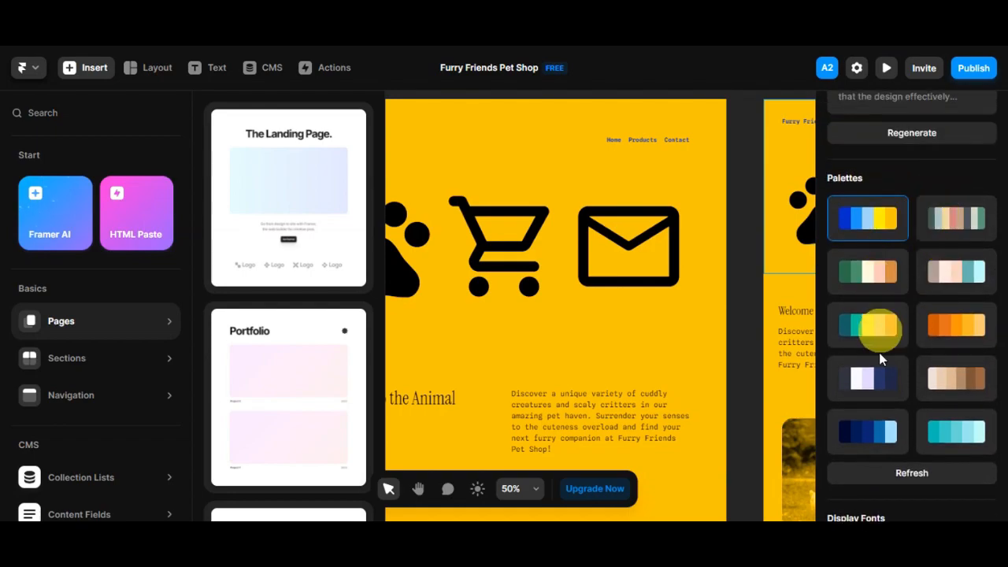
click(957, 389)
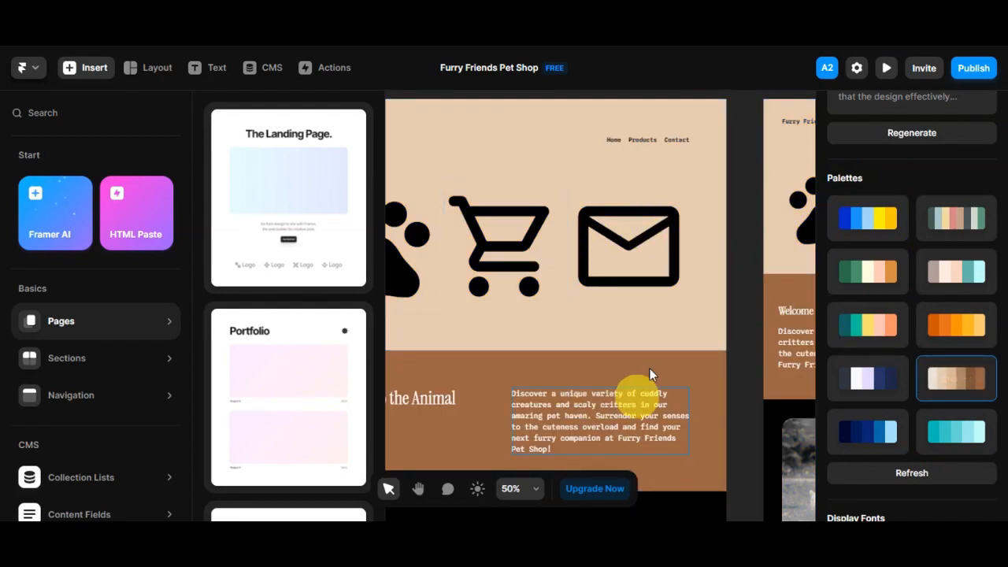
Apply the blue-and-yellow color palette to the site and shuffle its colors
click(881, 227)
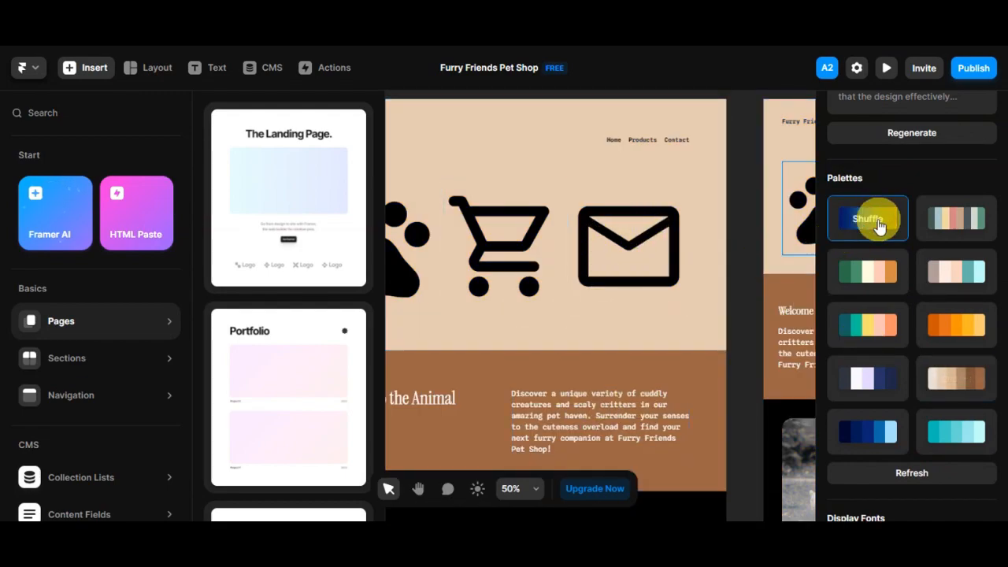
click(890, 229)
click(871, 221)
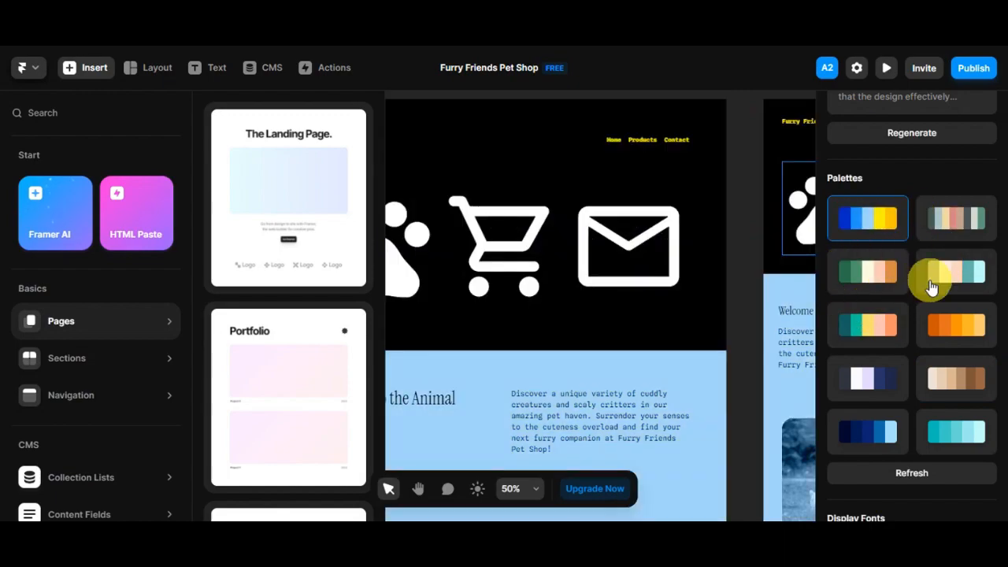
Apply the navy-and-lavender color palette and set the headings in a chunky, rounded display font
click(871, 326)
click(867, 378)
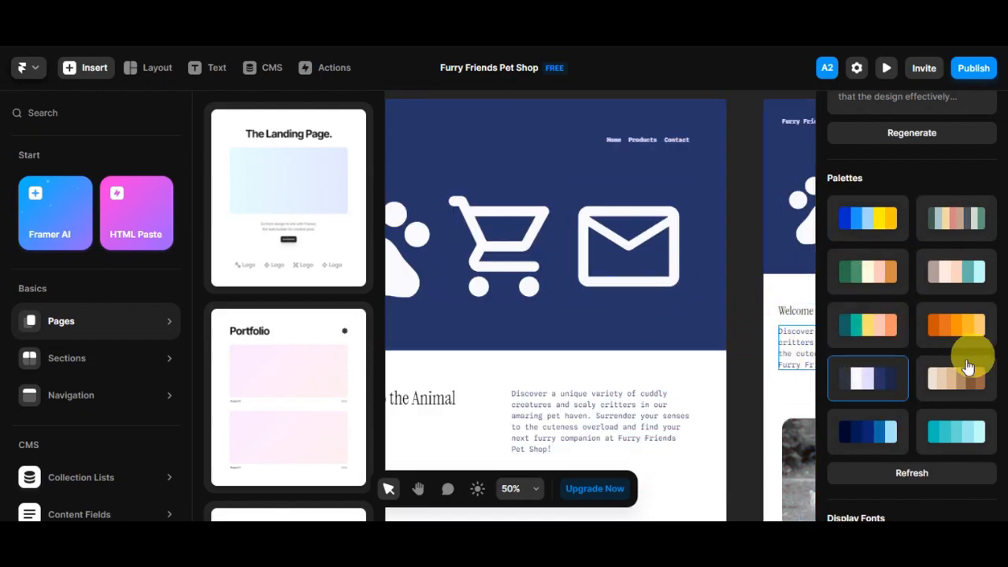
scroll(952, 374, down, 2)
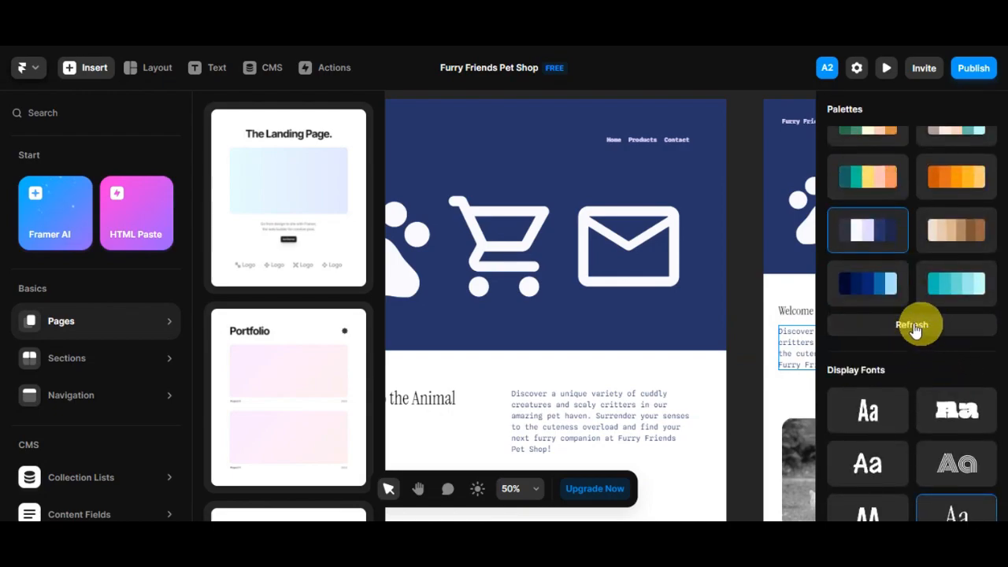
scroll(956, 341, down, 2)
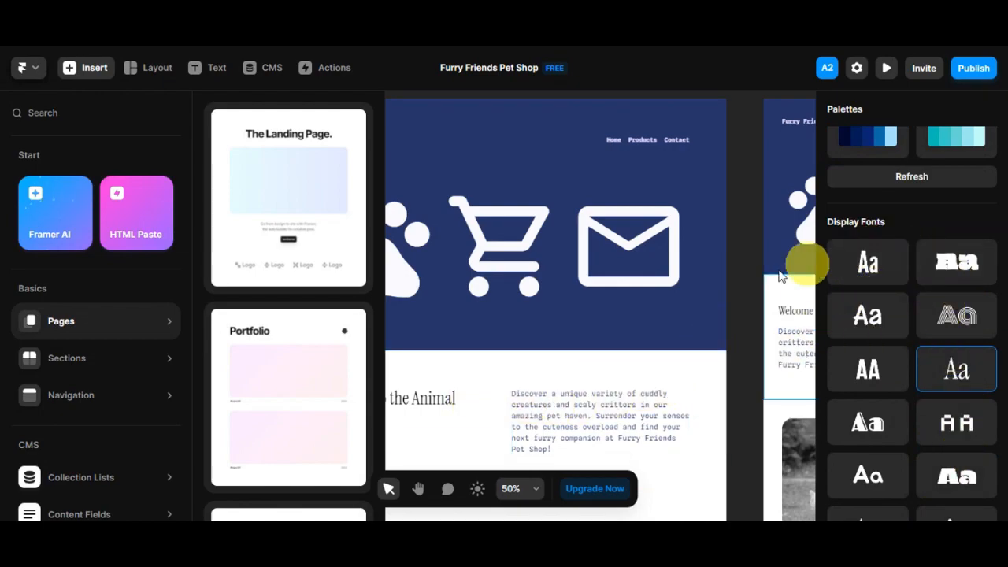
click(871, 272)
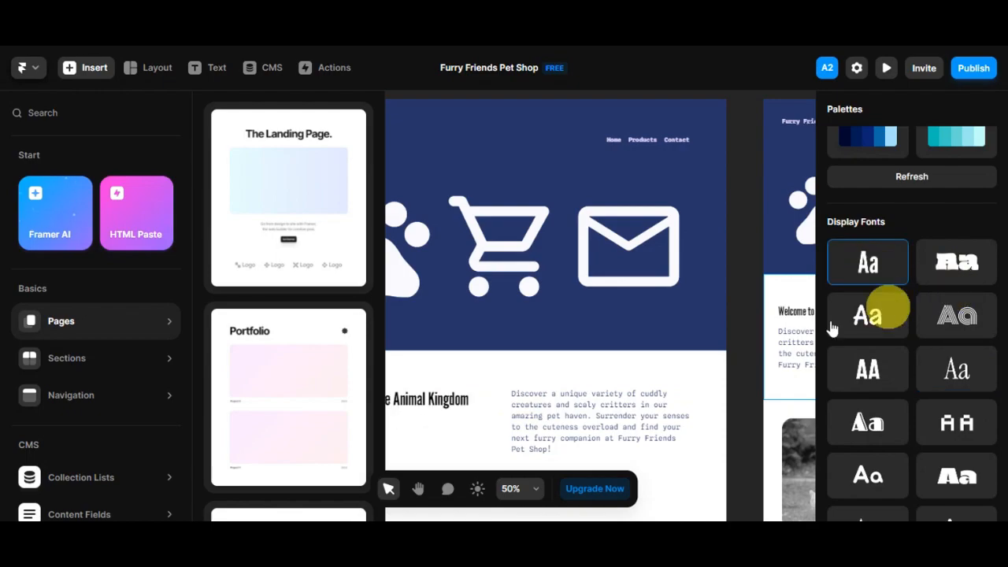
click(964, 261)
scroll(977, 274, down, 4)
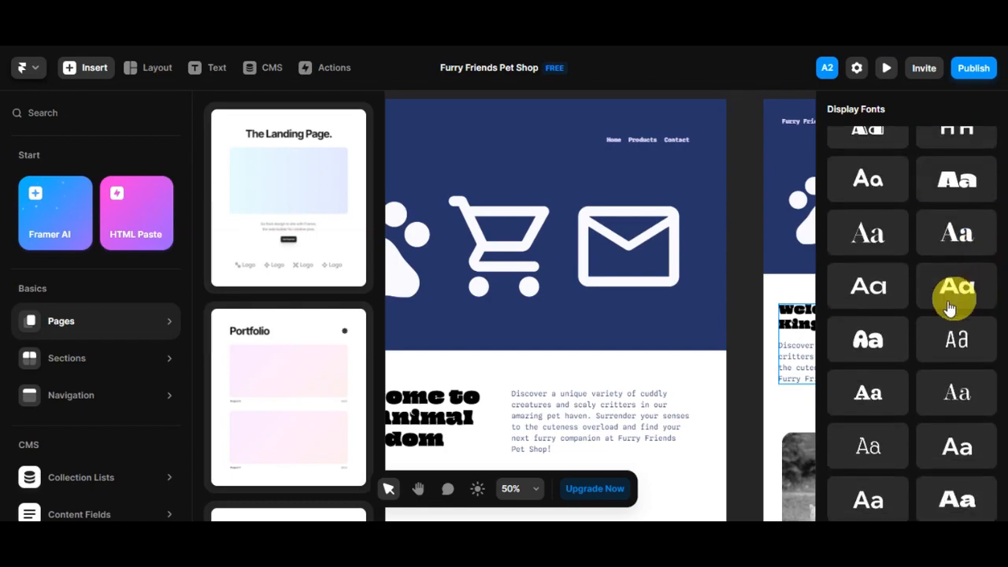
click(871, 344)
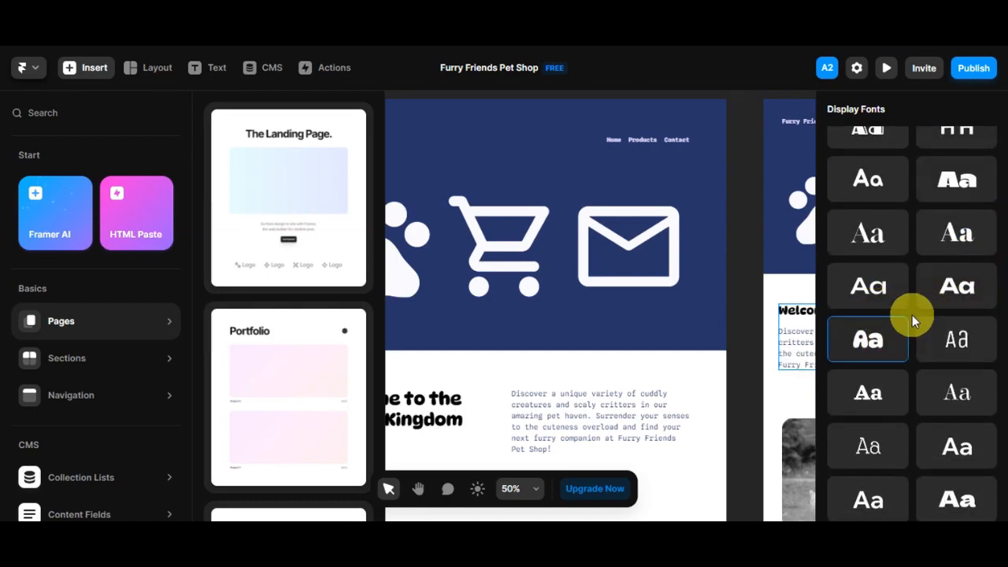
Try a thin serif text font on the site, and switch the body text to a monospace-style one
scroll(912, 315, down, 2)
scroll(907, 264, down, 4)
scroll(927, 272, up, 6)
scroll(941, 298, up, 3)
scroll(916, 189, down, 4)
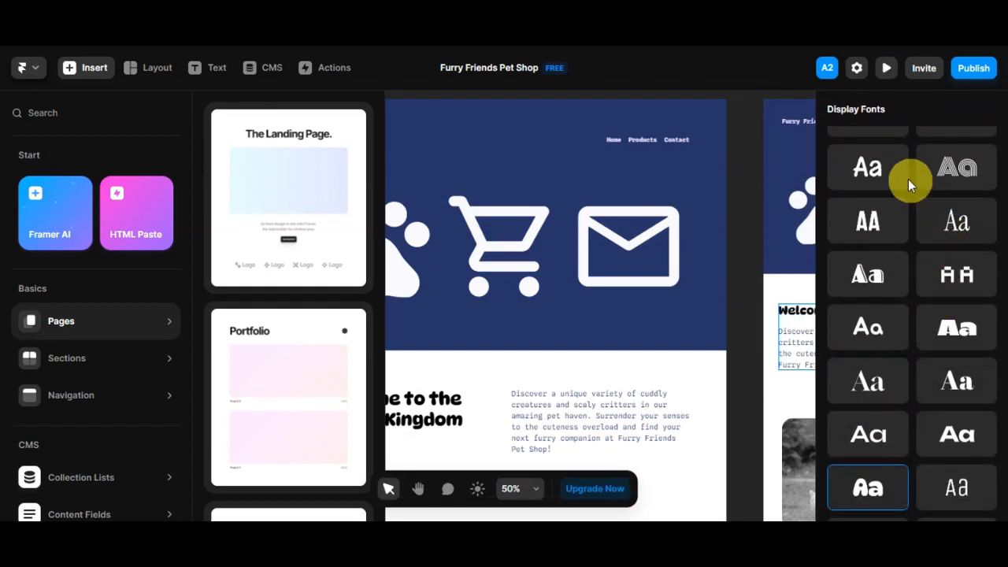
scroll(909, 413, down, 3)
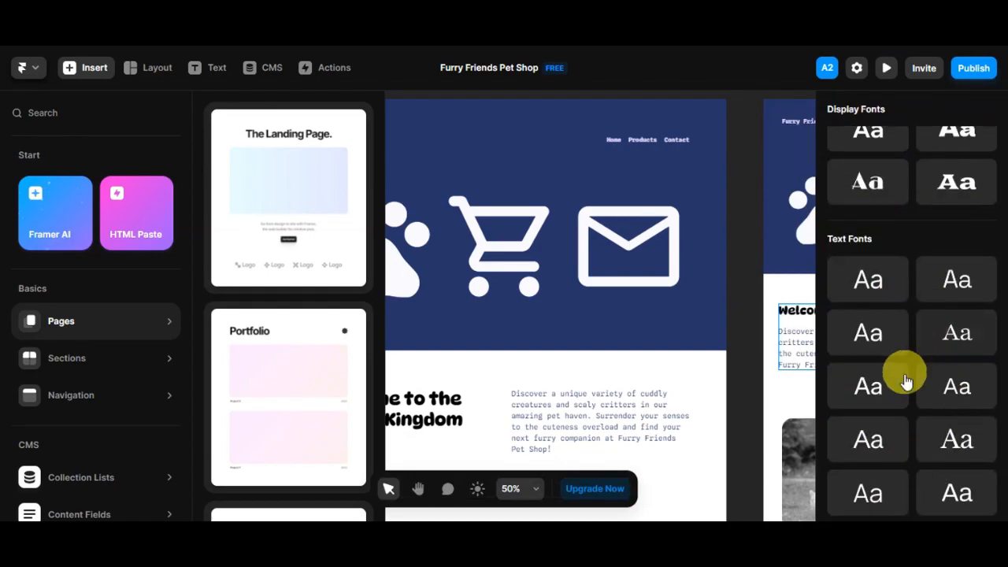
scroll(908, 376, down, 4)
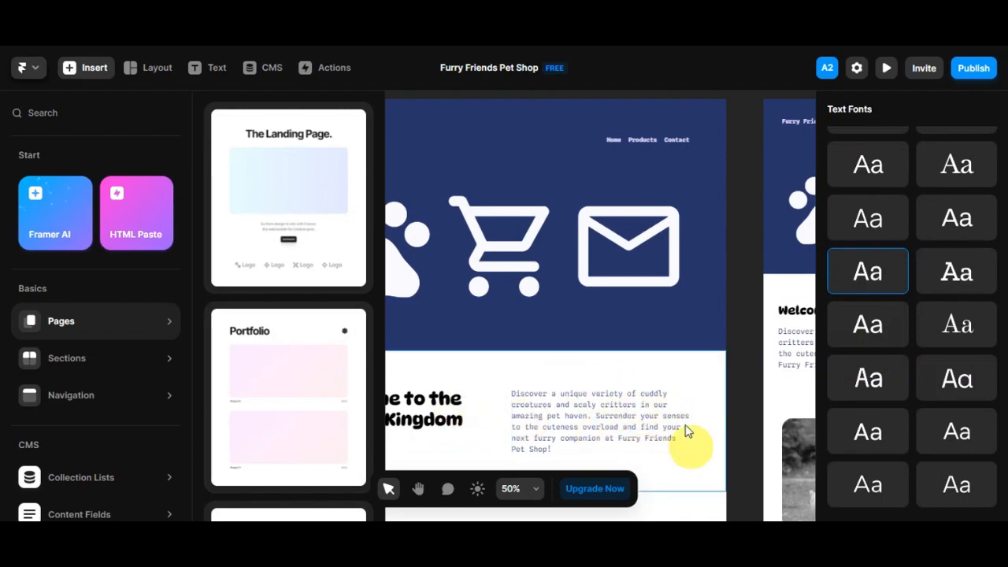
click(956, 329)
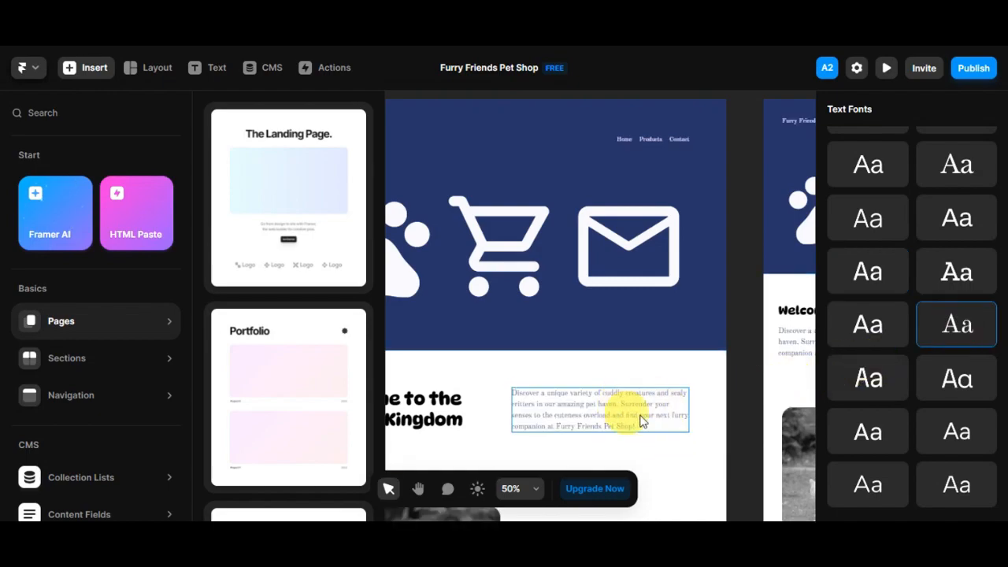
click(868, 392)
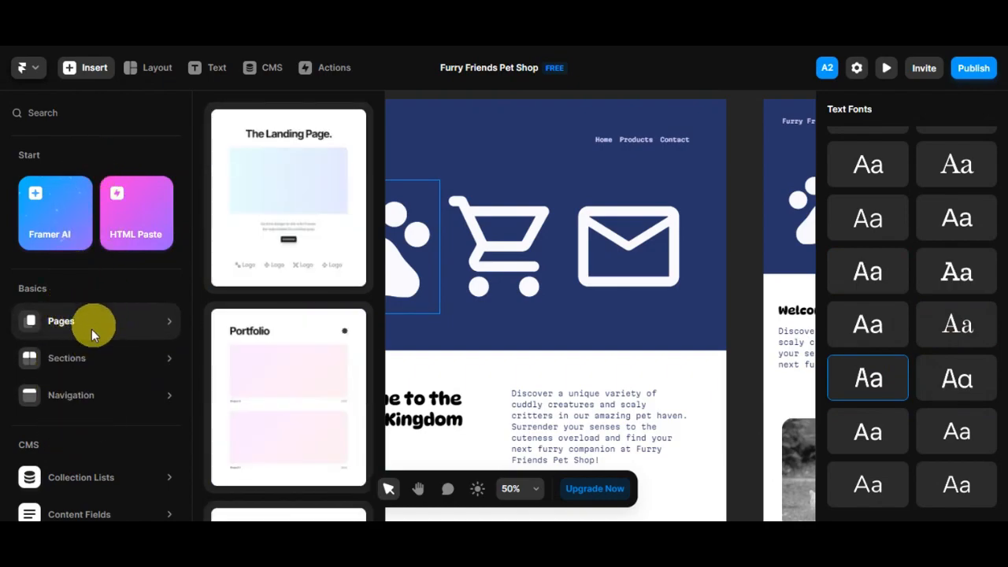
mouse_move(95, 402)
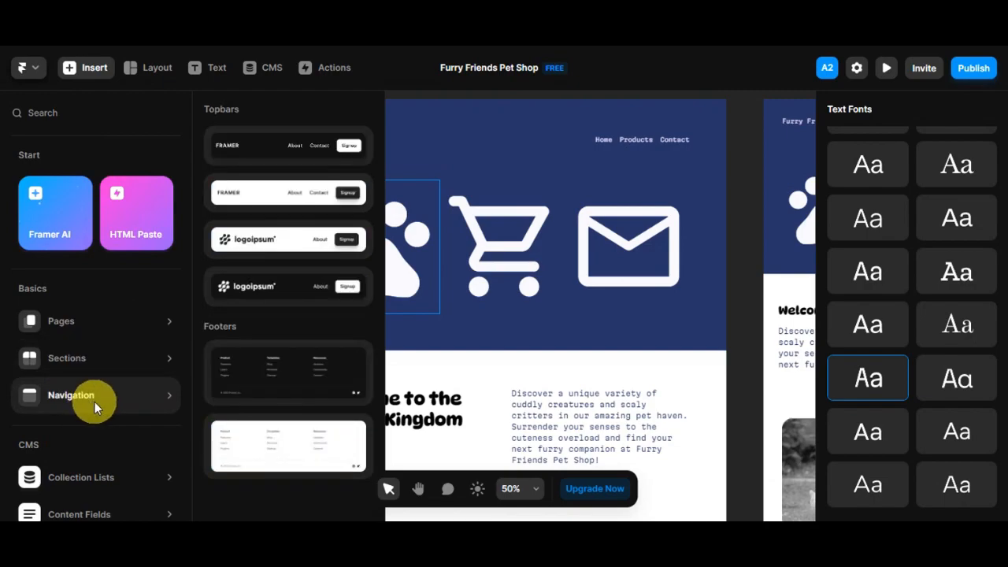
scroll(93, 394, down, 3)
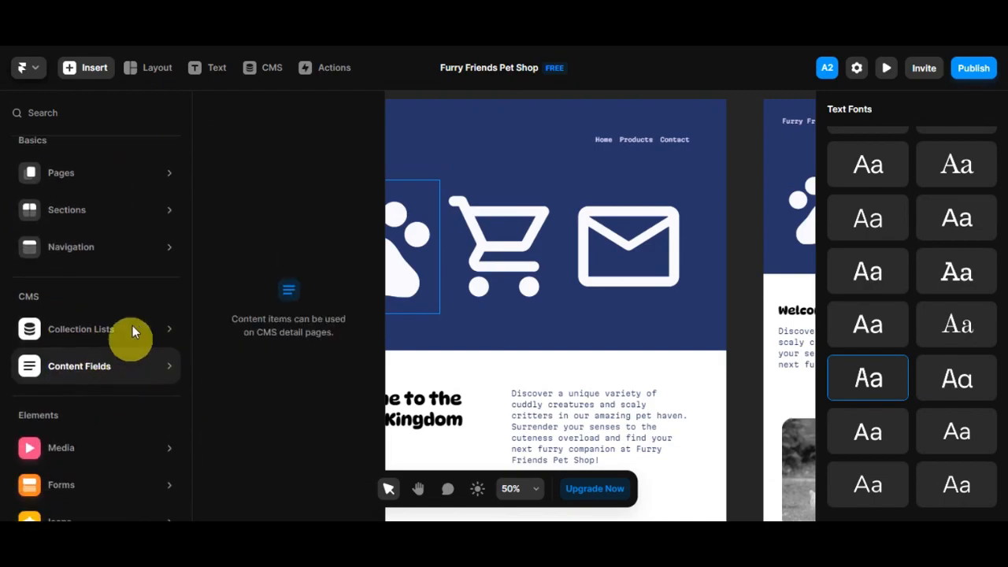
scroll(133, 317, down, 3)
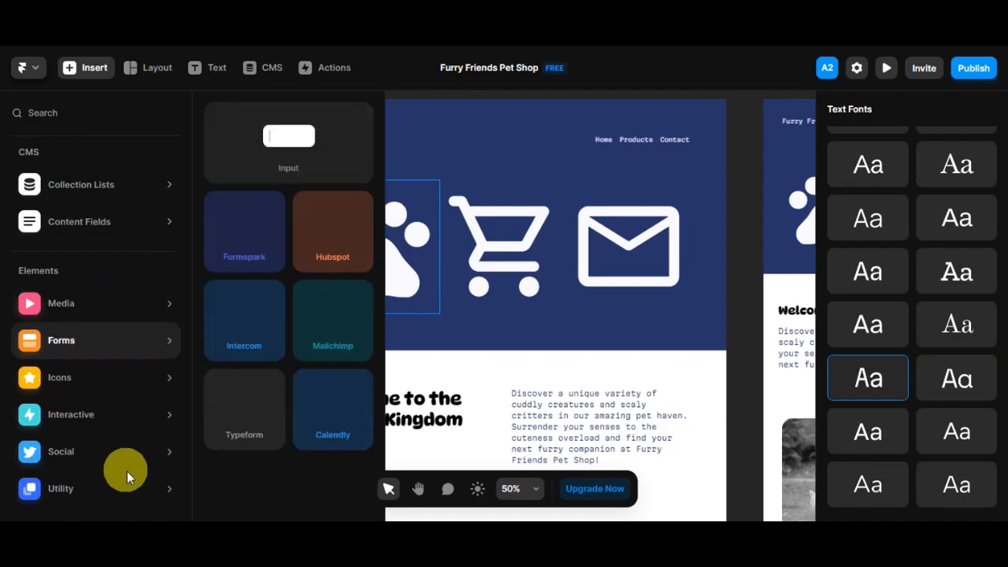
mouse_move(94, 308)
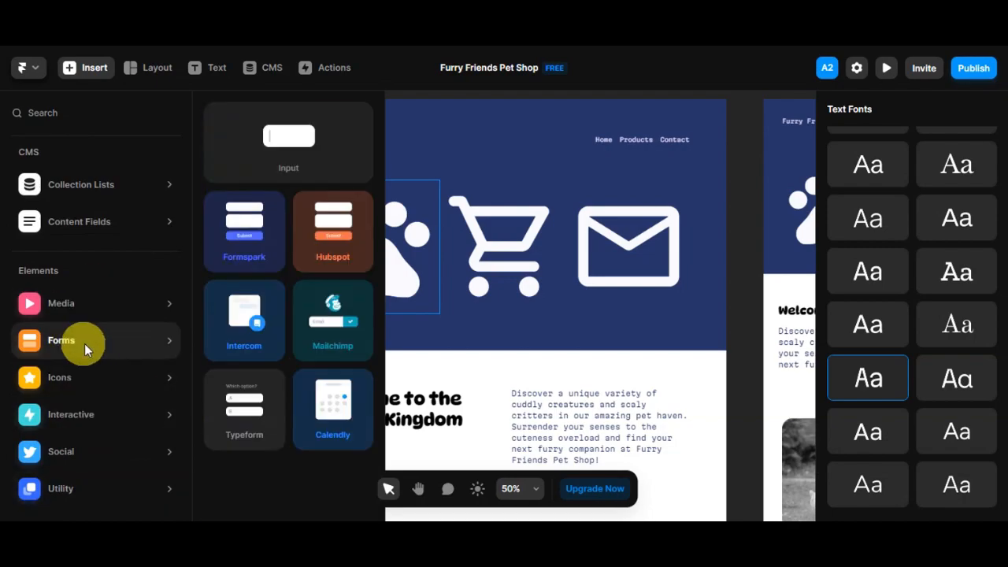
mouse_move(95, 422)
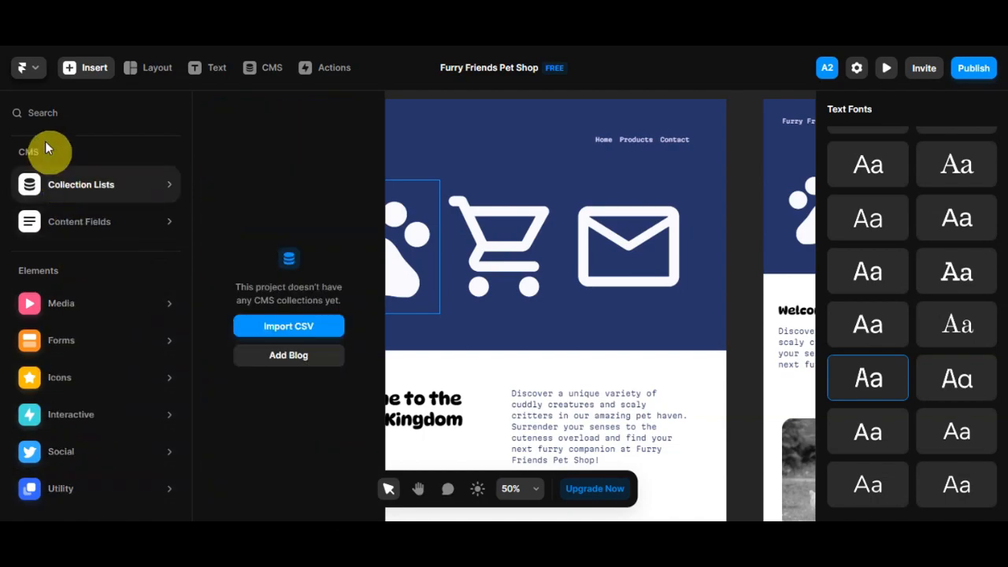
click(85, 72)
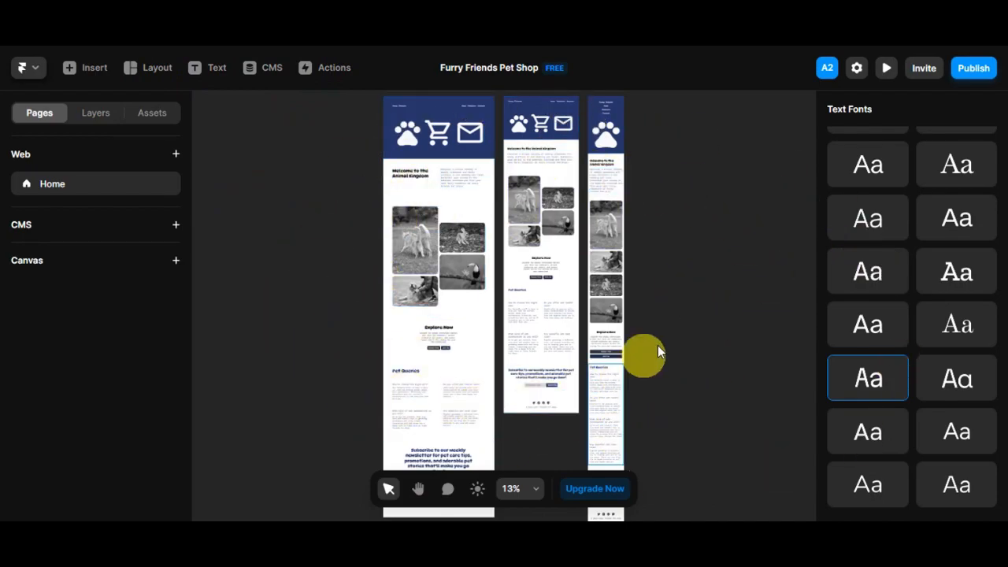
Regenerate the pet shop website from the same AI prompt
scroll(840, 289, up, 8)
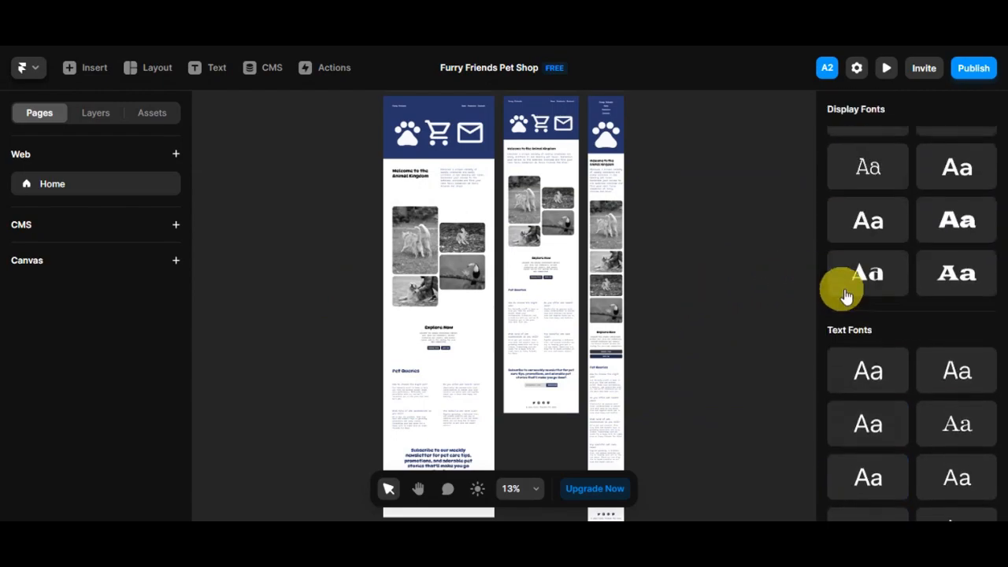
scroll(853, 302, up, 3)
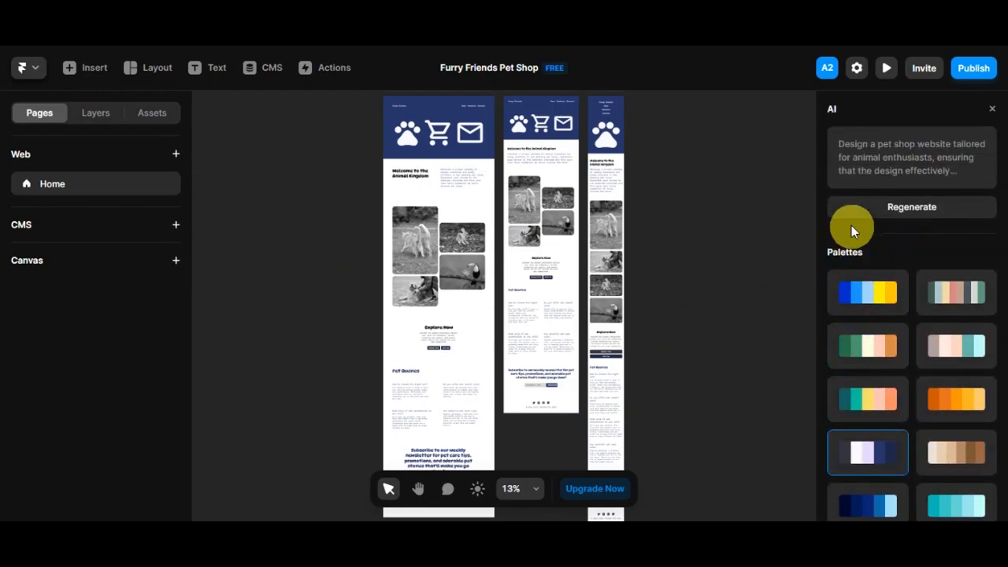
click(887, 216)
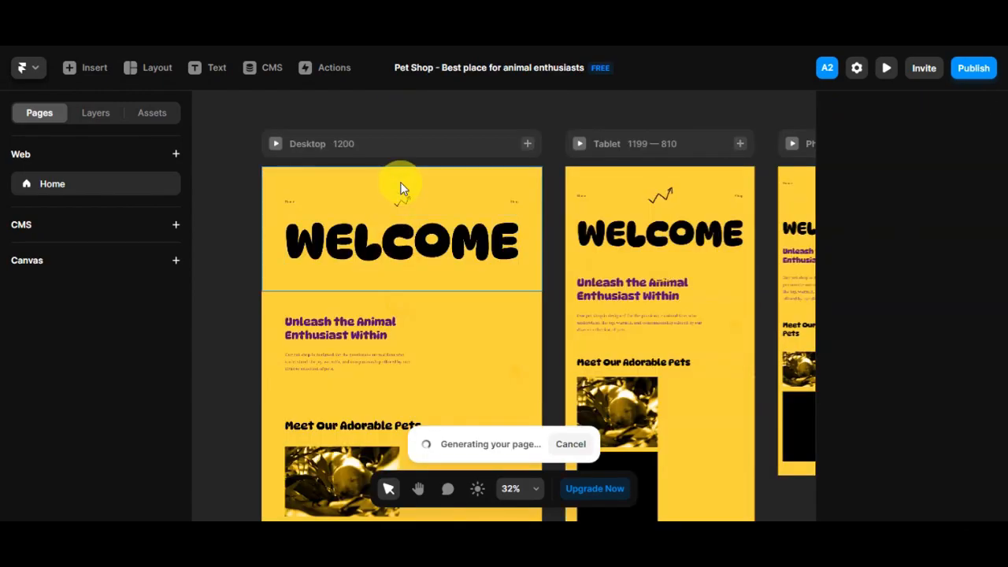
Examine the regenerated desktop, tablet and phone layouts on the canvas
click(418, 490)
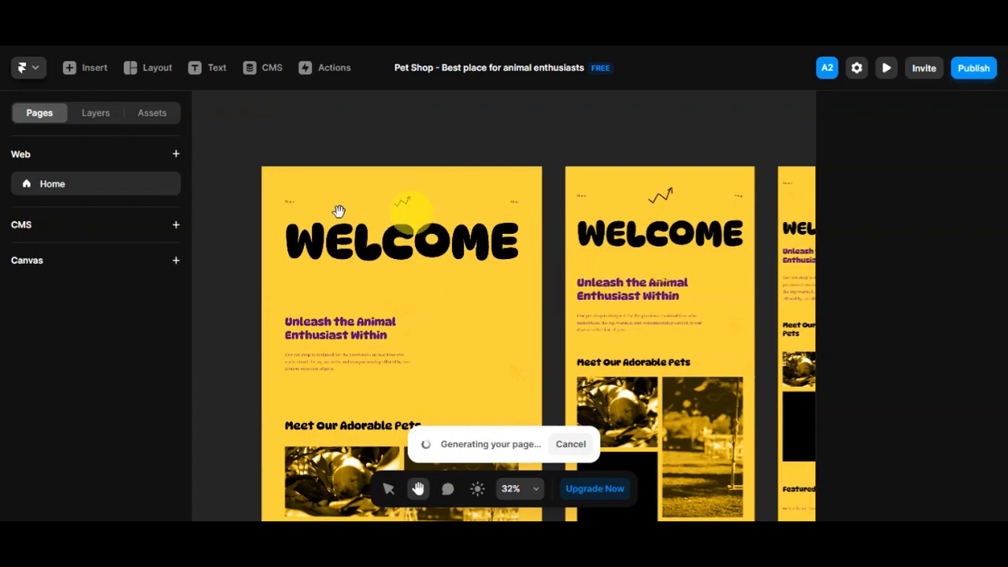
drag(604, 232, 447, 224)
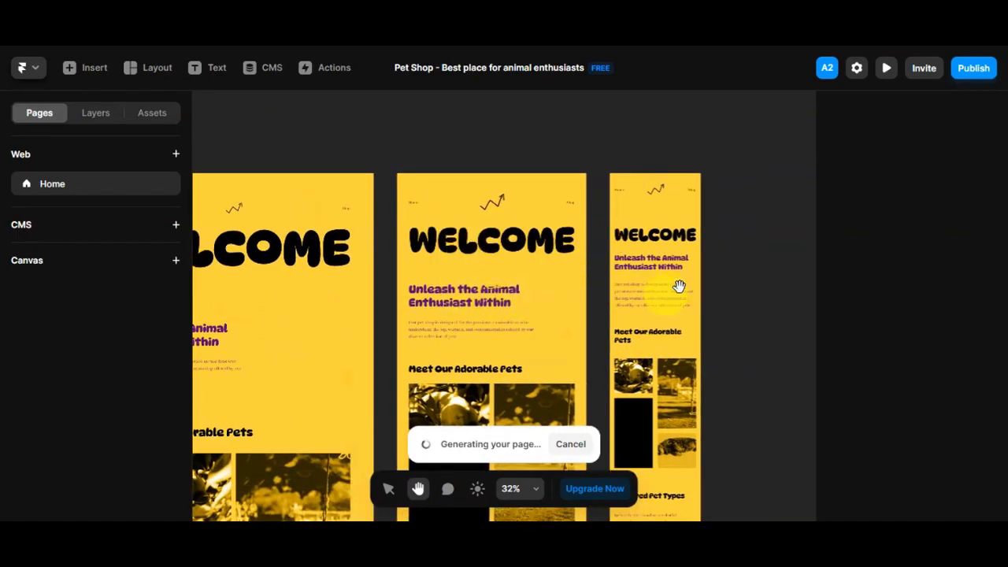
drag(449, 321, 468, 279)
drag(488, 363, 435, 169)
drag(473, 331, 454, 273)
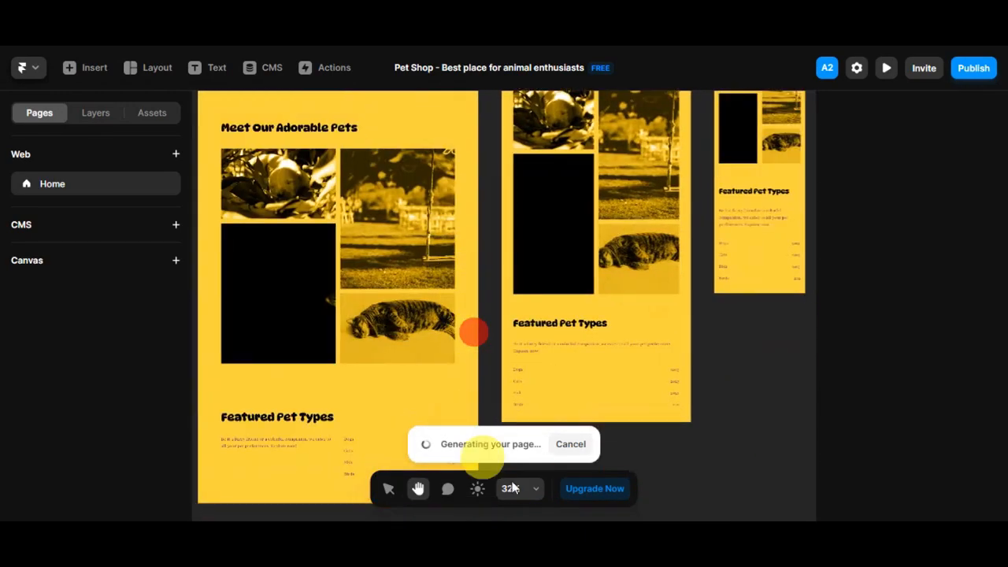
drag(382, 184, 385, 331)
drag(394, 194, 371, 259)
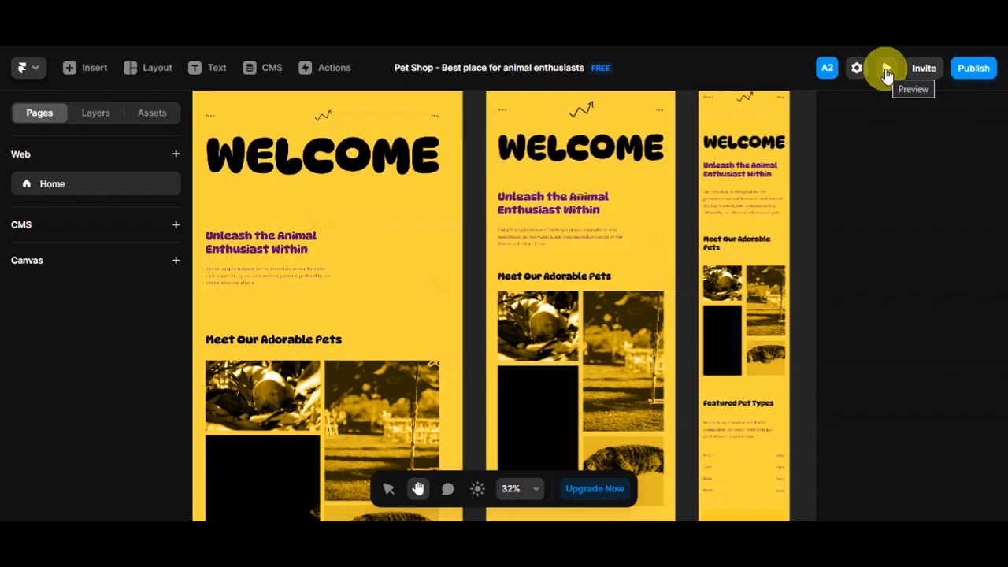
Preview the regenerated pet shop site and review its sections from the welcome header to the footer
click(887, 71)
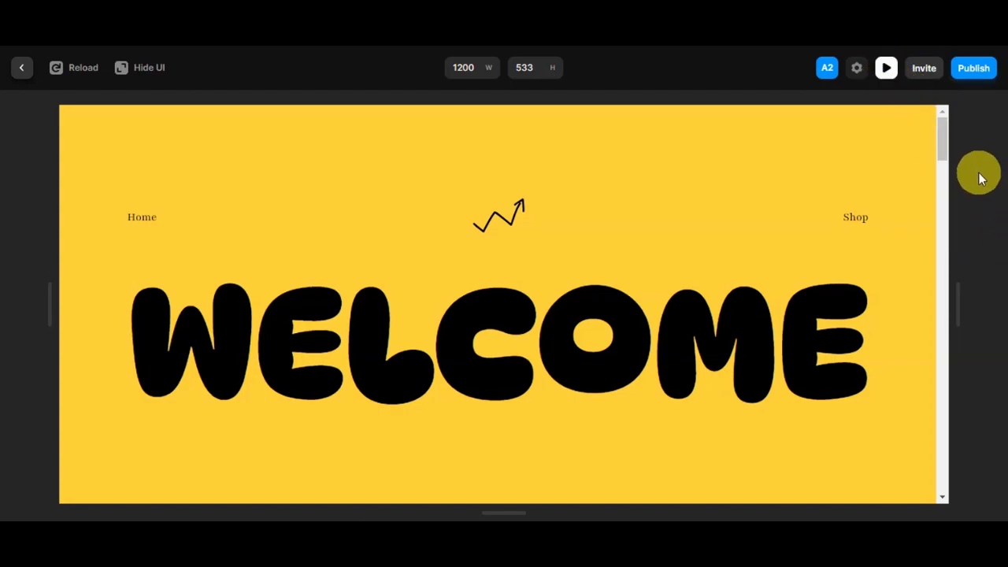
scroll(717, 347, down, 5)
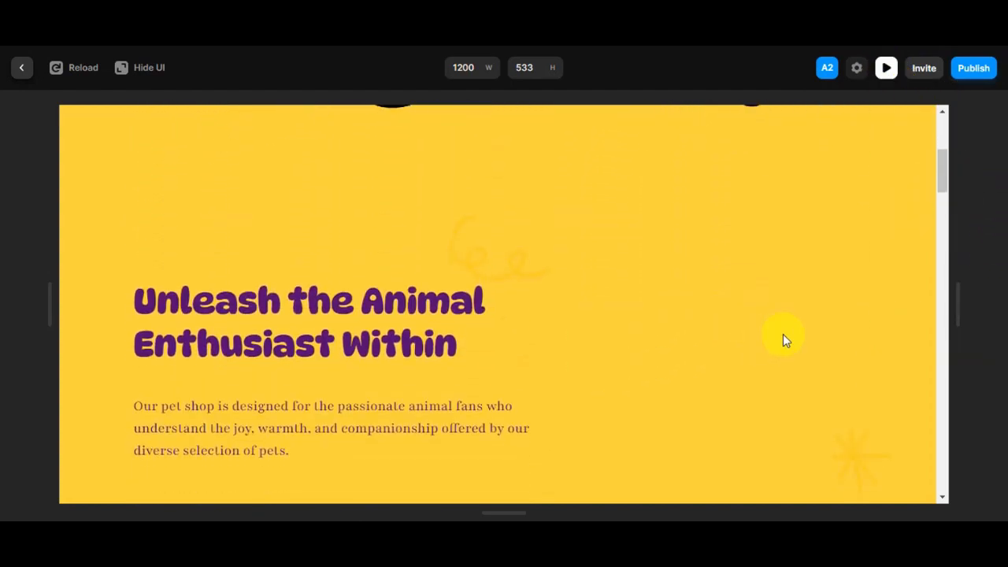
scroll(782, 339, down, 2)
scroll(693, 270, down, 4)
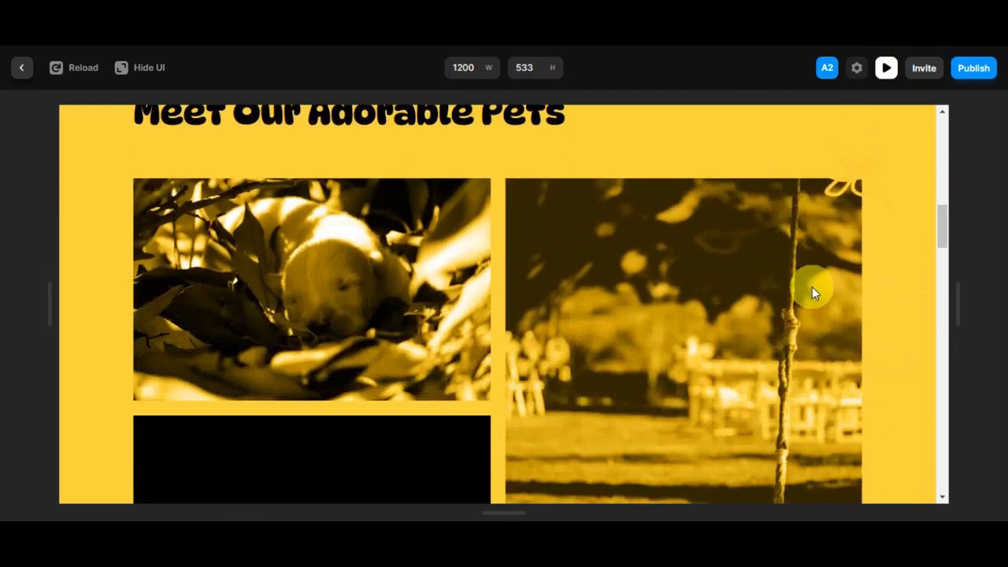
scroll(593, 292, down, 5)
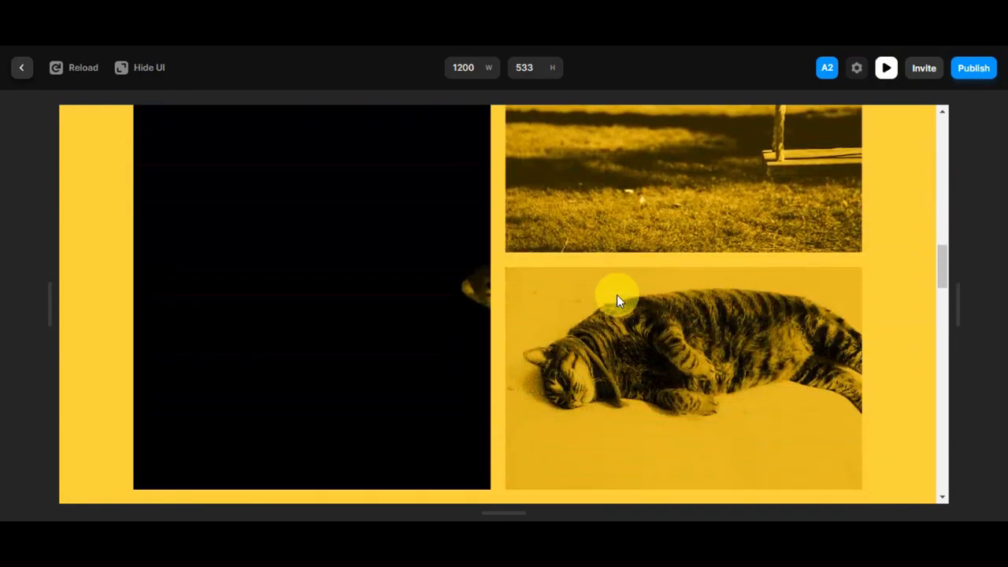
scroll(590, 209, up, 5)
scroll(532, 329, down, 4)
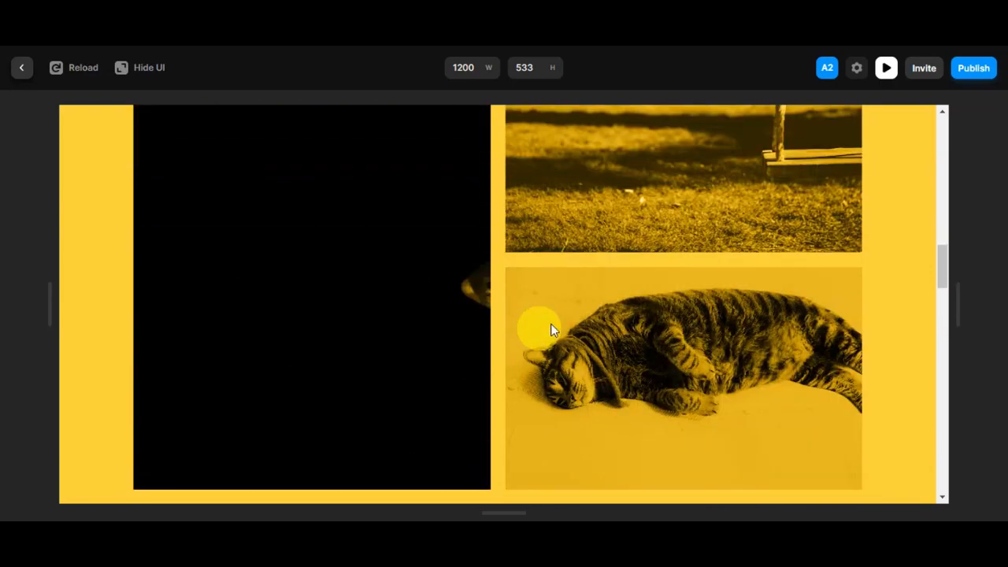
scroll(772, 307, down, 3)
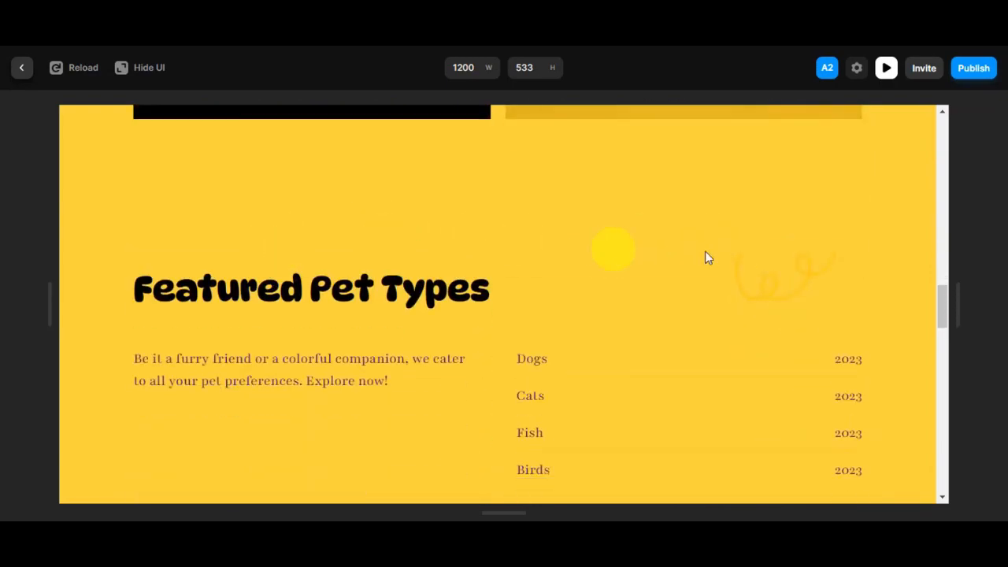
scroll(839, 240, down, 1)
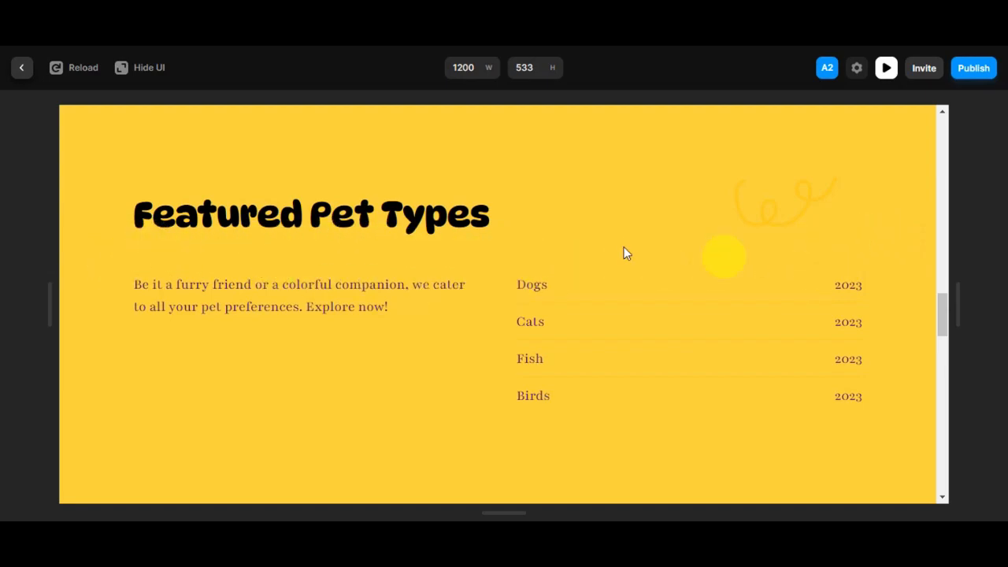
scroll(880, 261, down, 6)
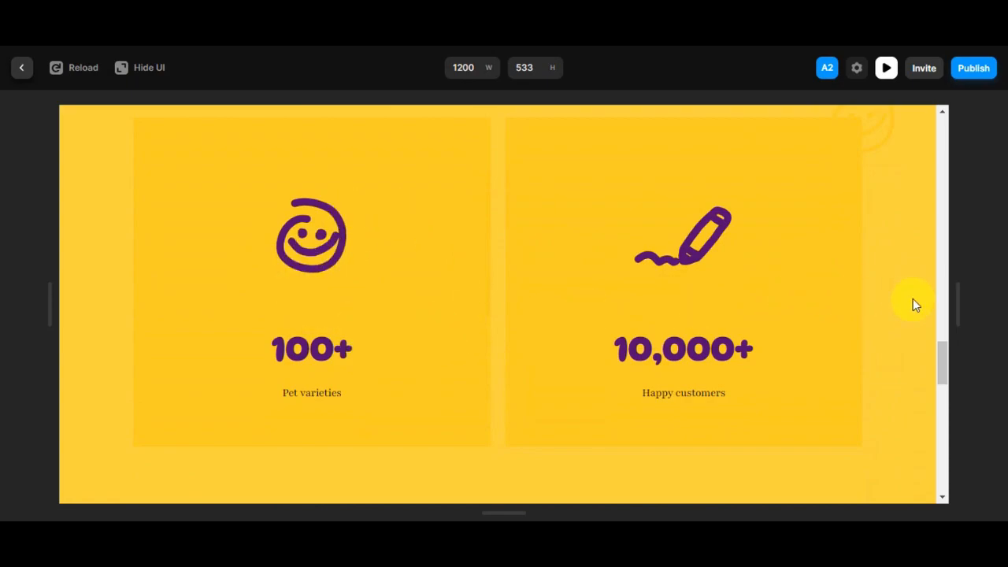
scroll(827, 315, down, 5)
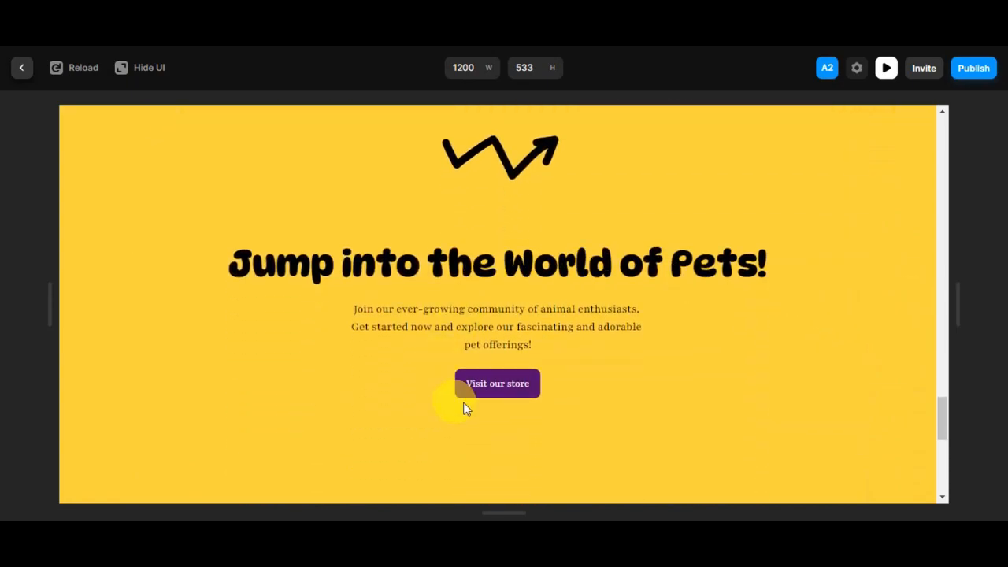
scroll(504, 397, down, 6)
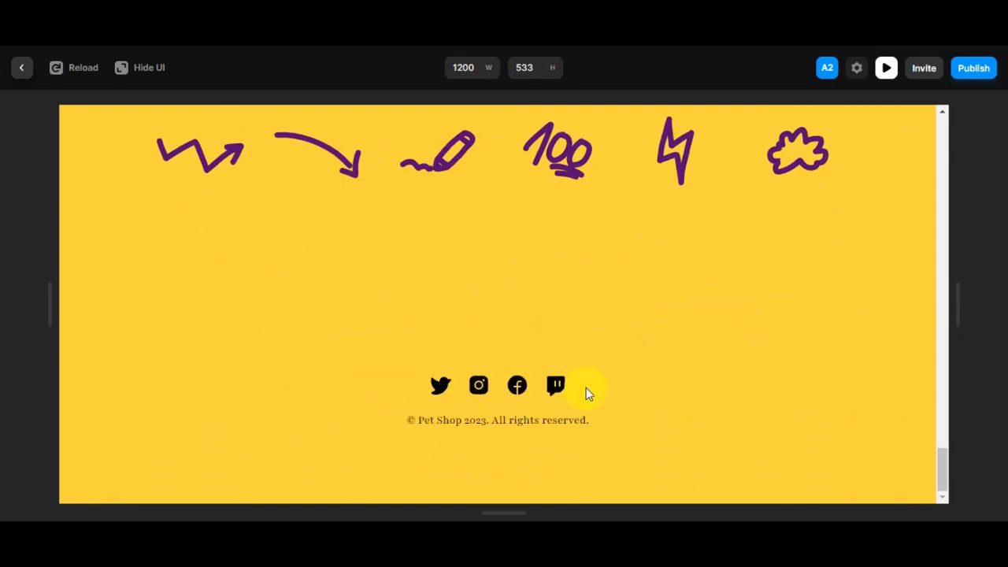
scroll(694, 415, up, 8)
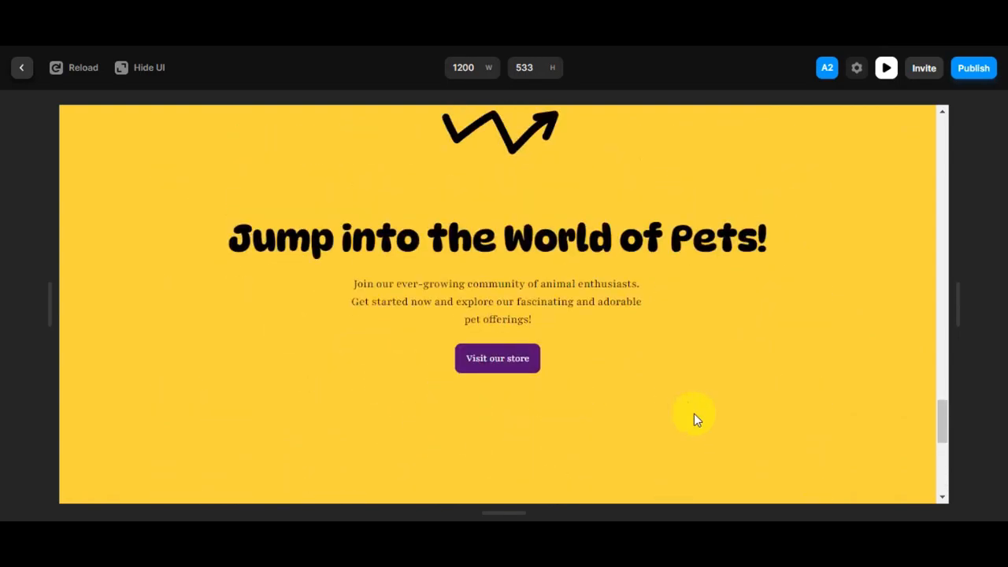
scroll(694, 415, up, 10)
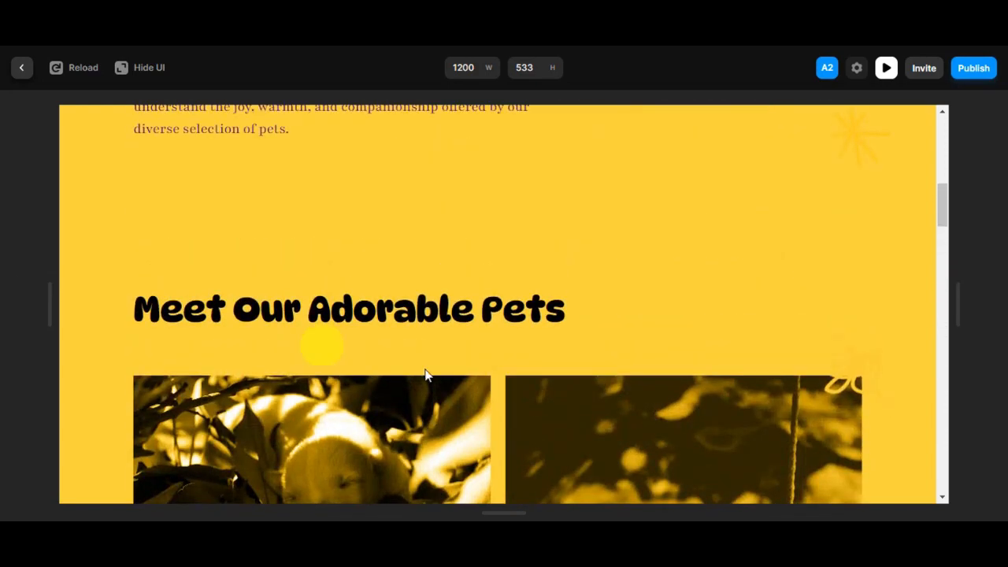
scroll(531, 376, up, 8)
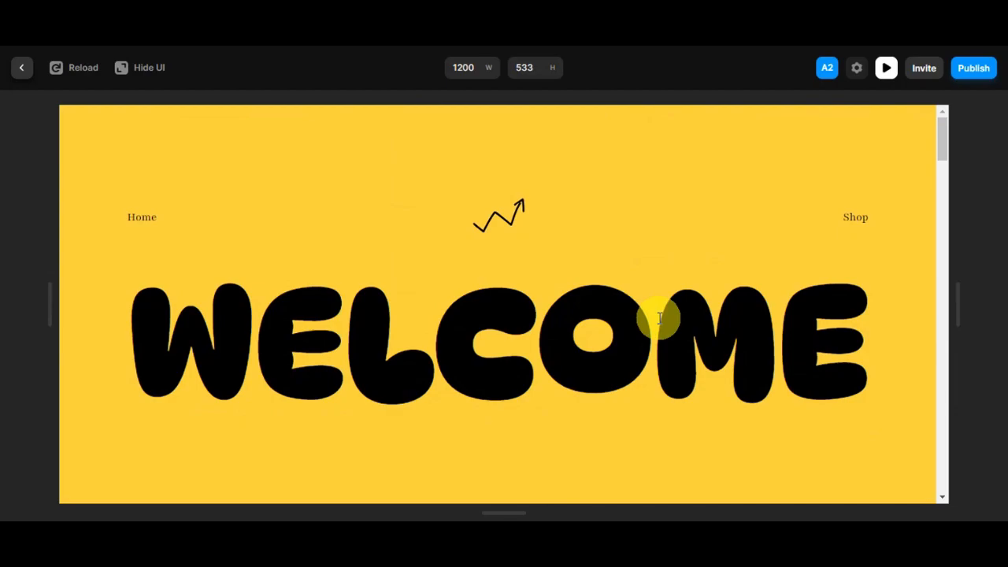
scroll(660, 318, down, 4)
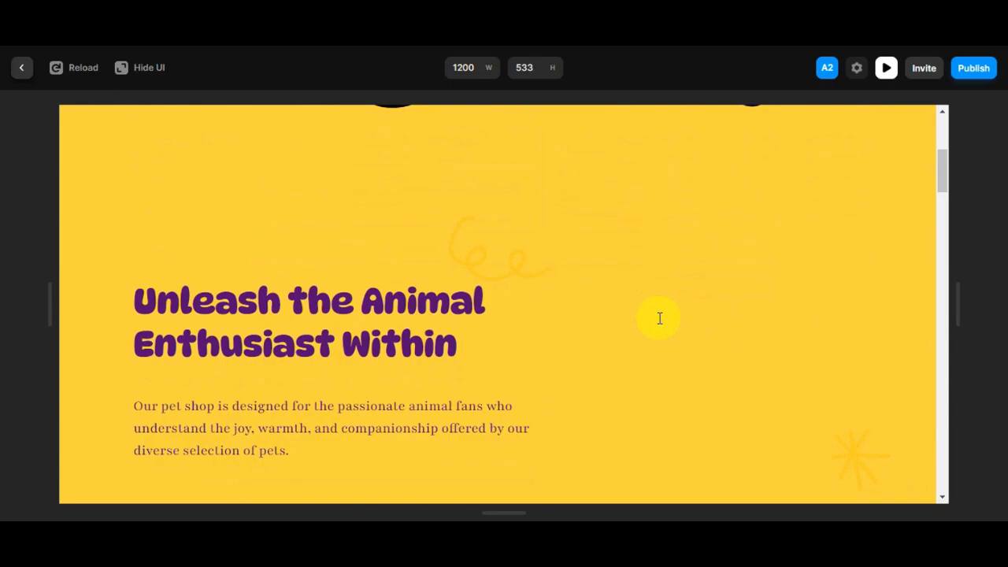
scroll(682, 318, down, 1)
scroll(683, 318, up, 5)
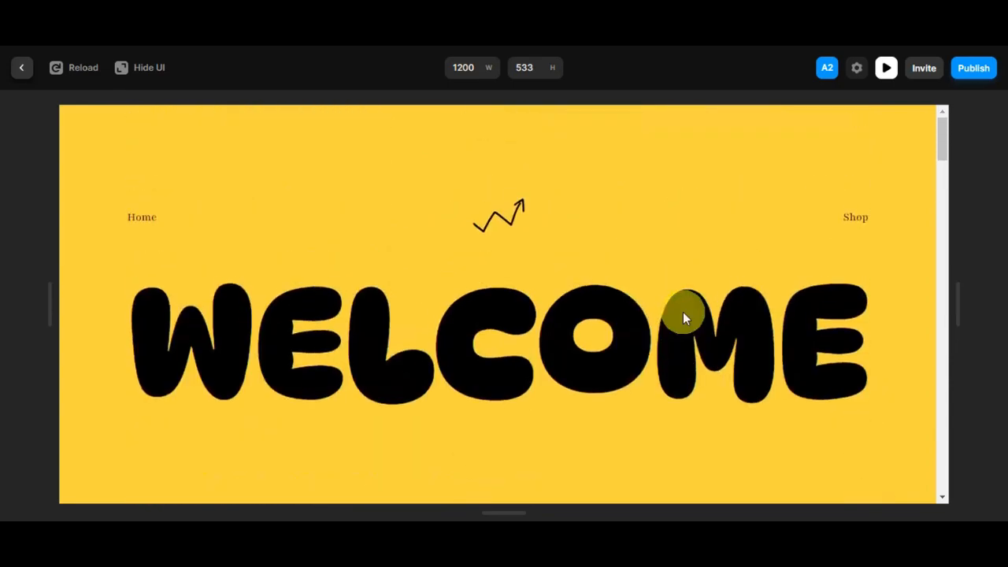